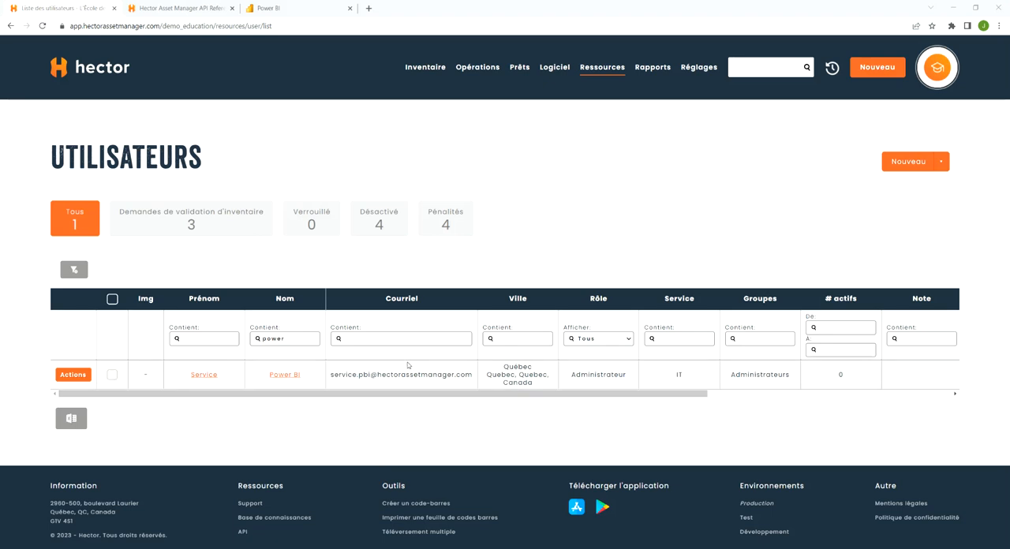
Step: Launch Power BI Desktop and open the recent report Hector_Exemple.pbix
left_click(10, 547)
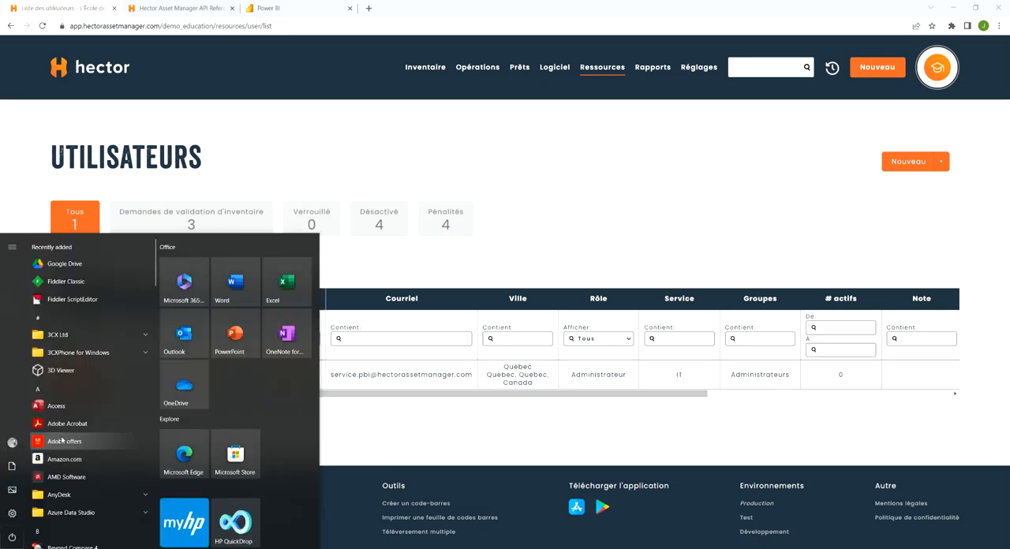
type("power")
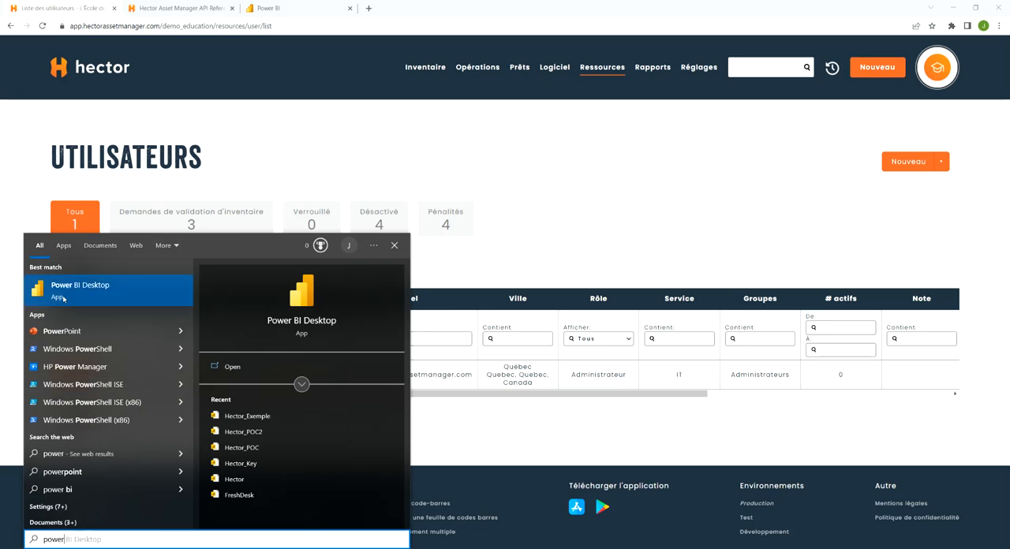
left_click(78, 294)
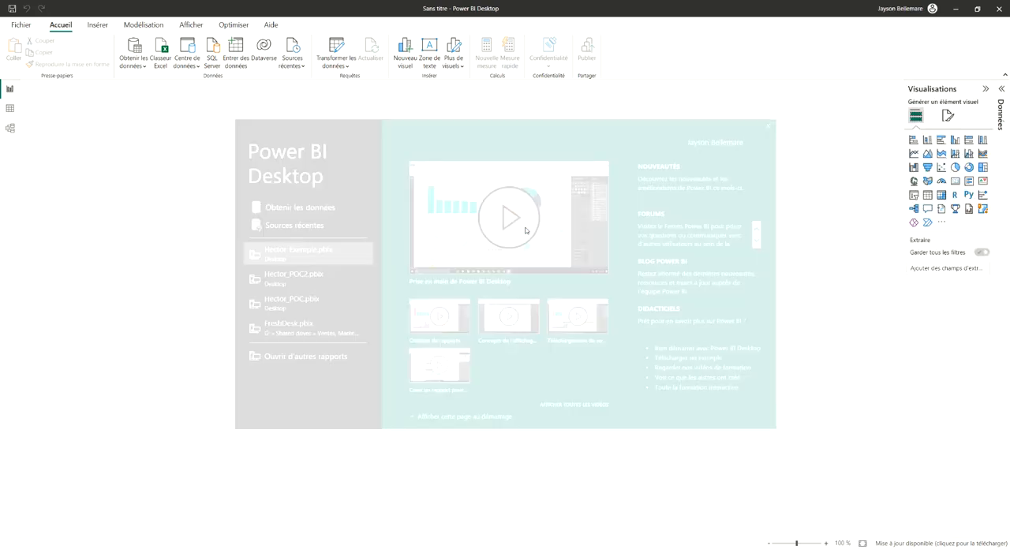
left_click(287, 255)
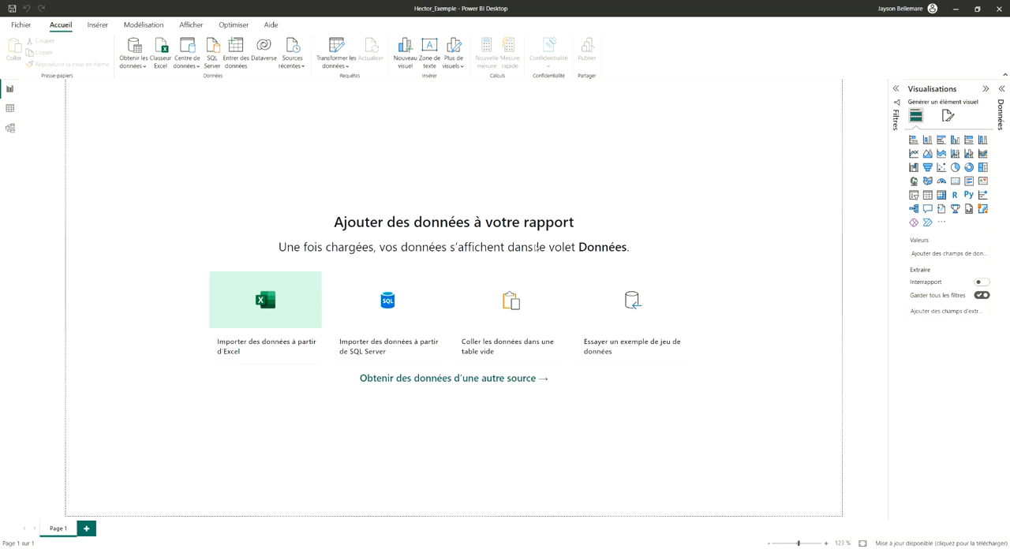
Step: Expand the report's data area and open the Power Query Editor to transform the data
left_click(1003, 98)
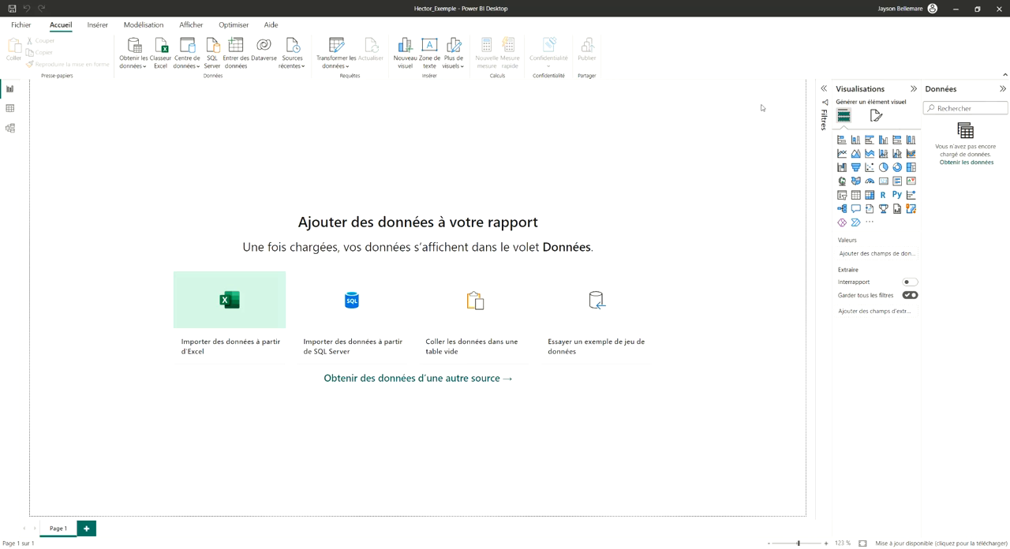
left_click(340, 68)
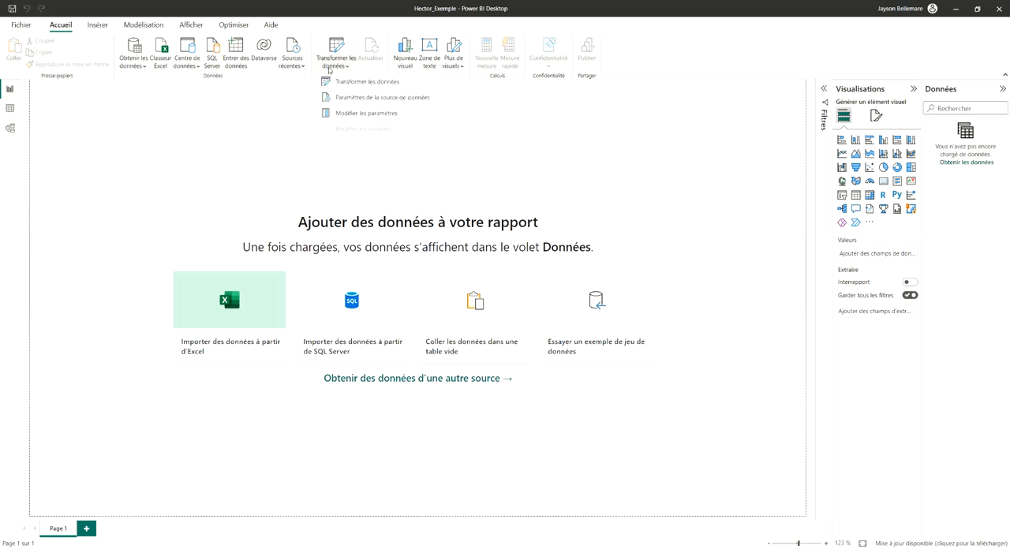
left_click(340, 81)
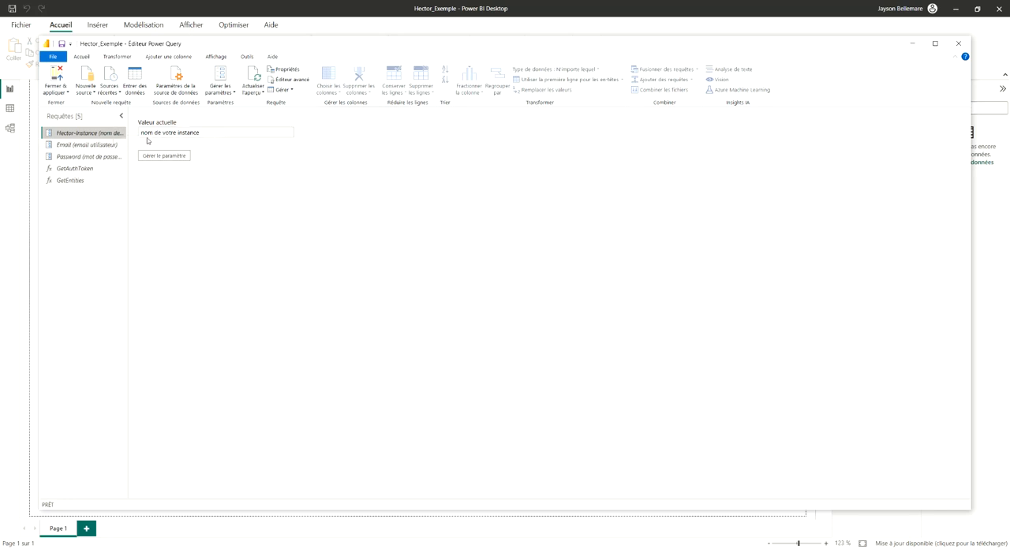
Step: Copy demo_education from the Notepad notes and set it as the current value of the Hector-Instance parameter
left_click(194, 134)
left_click(208, 524)
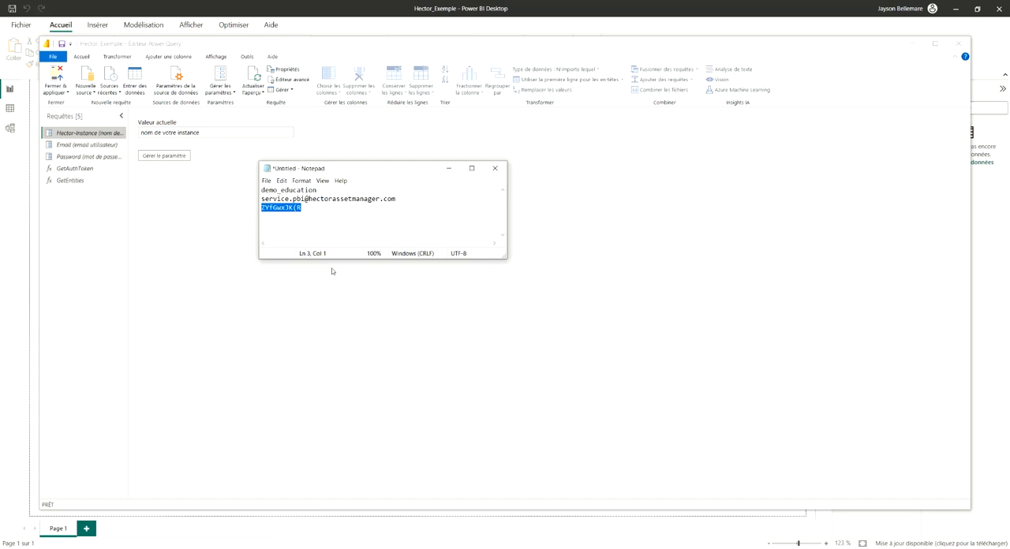
left_click_drag(320, 193, 244, 202)
left_click_drag(317, 190, 254, 188)
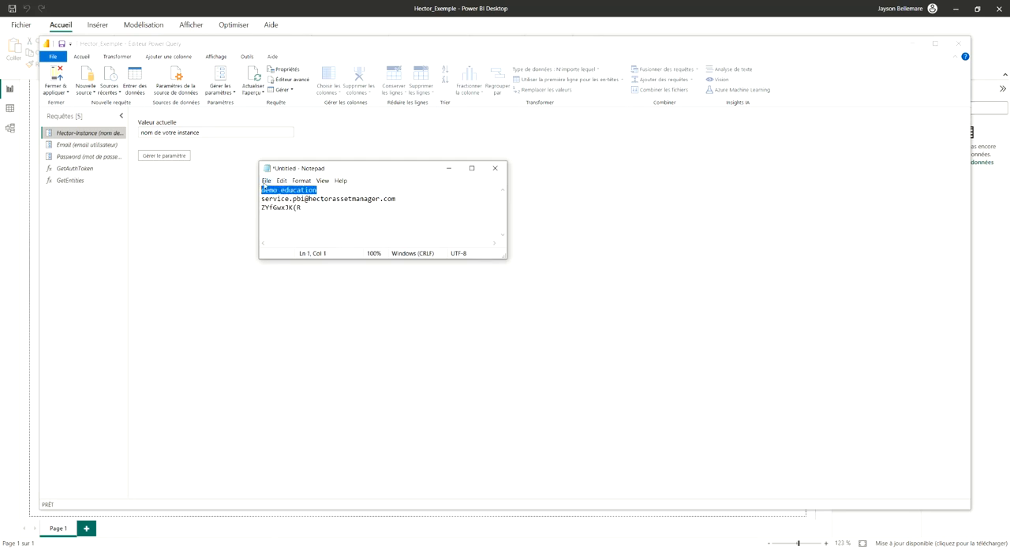
key("ctrl+c")
left_click(215, 132)
key("ctrl+a")
key("ctrl+v")
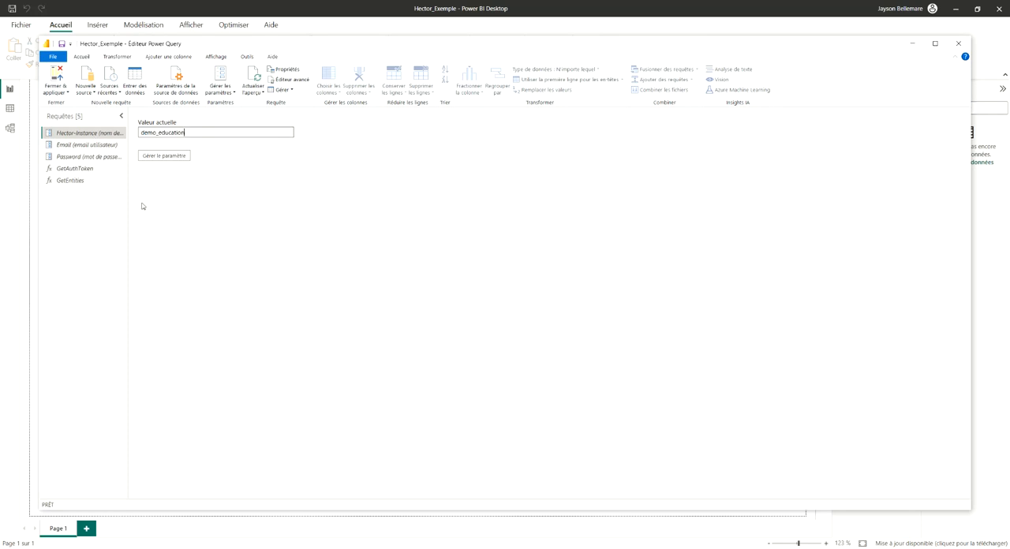
Step: Set the Email parameter to the service account's e-mail address copied from the Notepad notes
left_click(83, 145)
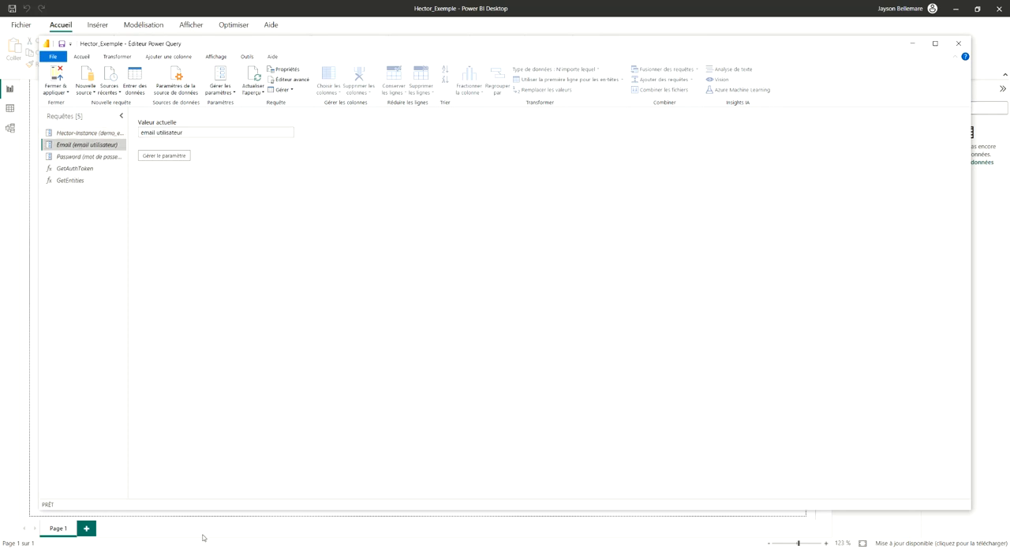
key("alt+Tab")
left_click_drag(402, 198, 261, 198)
left_click(187, 132)
key("ctrl+a")
key("ctrl+v")
Step: Set the Password parameter to the service account's password copied from the Notepad notes
left_click(83, 156)
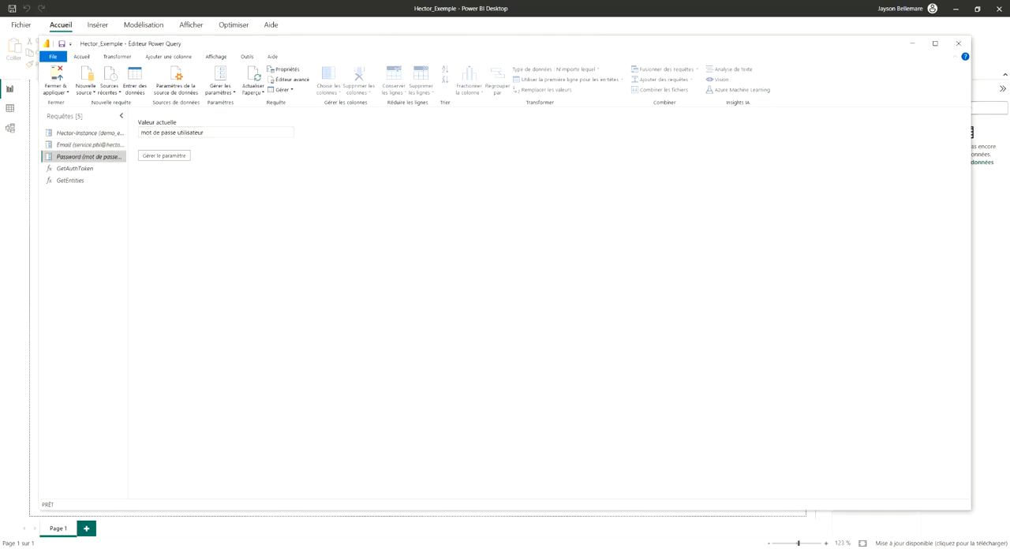
key("alt+Tab")
left_click_drag(328, 214, 263, 210)
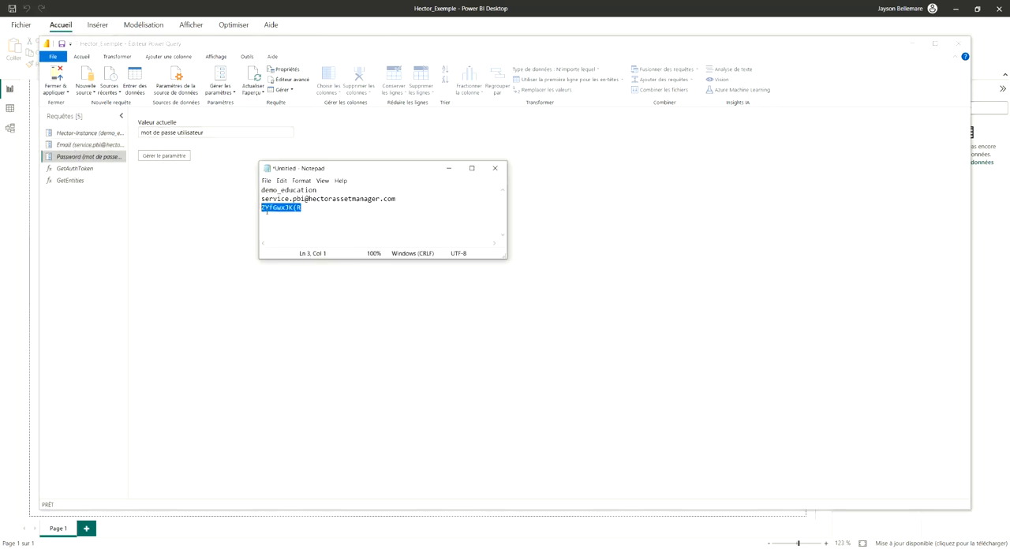
left_click(211, 134)
key("ctrl+a")
key("ctrl+v")
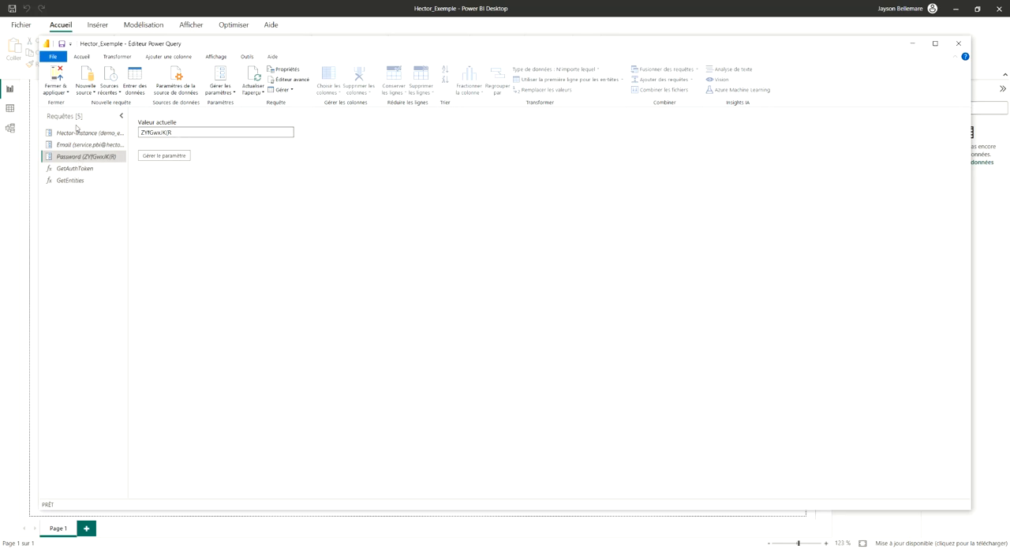
left_click(78, 170)
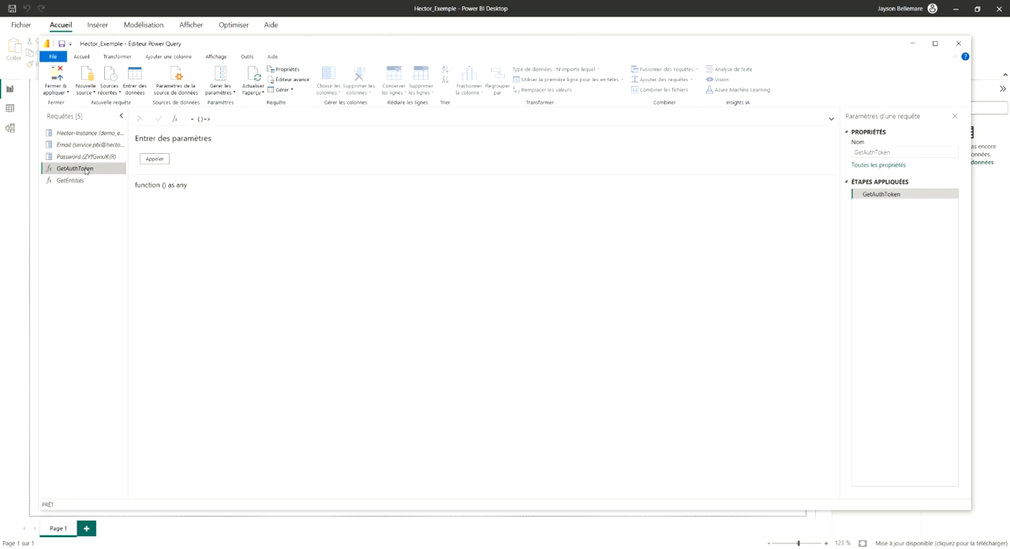
left_click(157, 163)
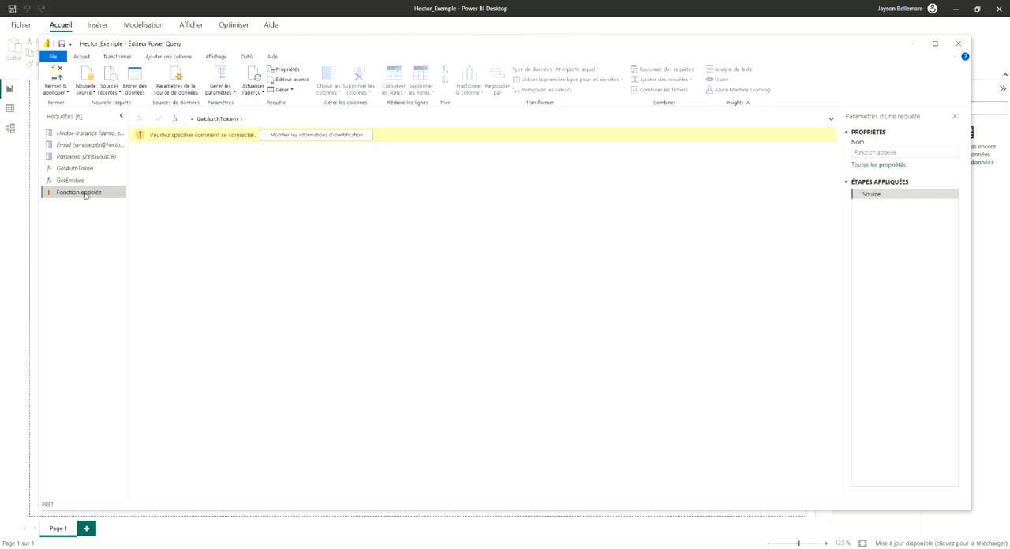
left_click(306, 138)
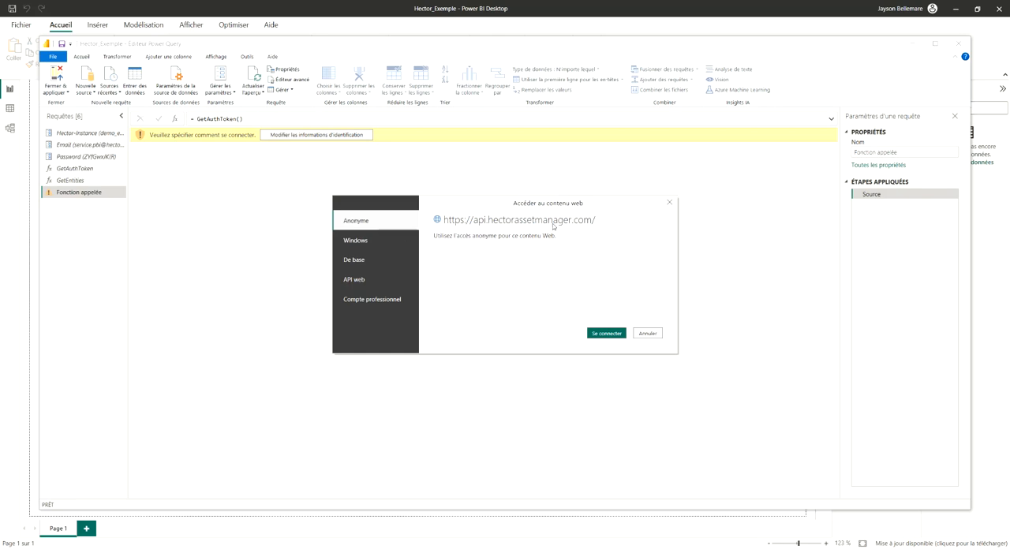
left_click(606, 333)
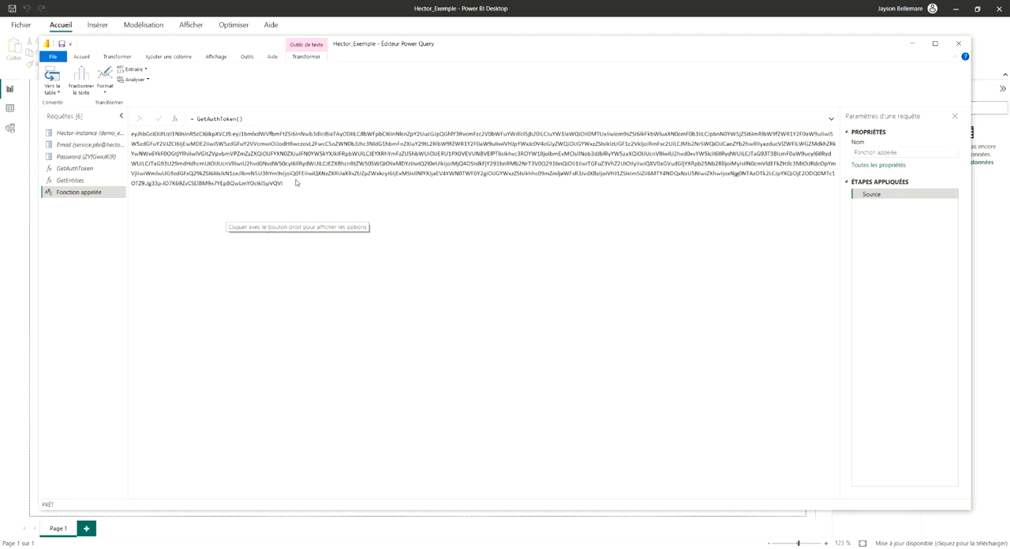
Step: Look over the returned token text and delete the Fonction appelée query that holds it
left_click_drag(292, 185, 138, 136)
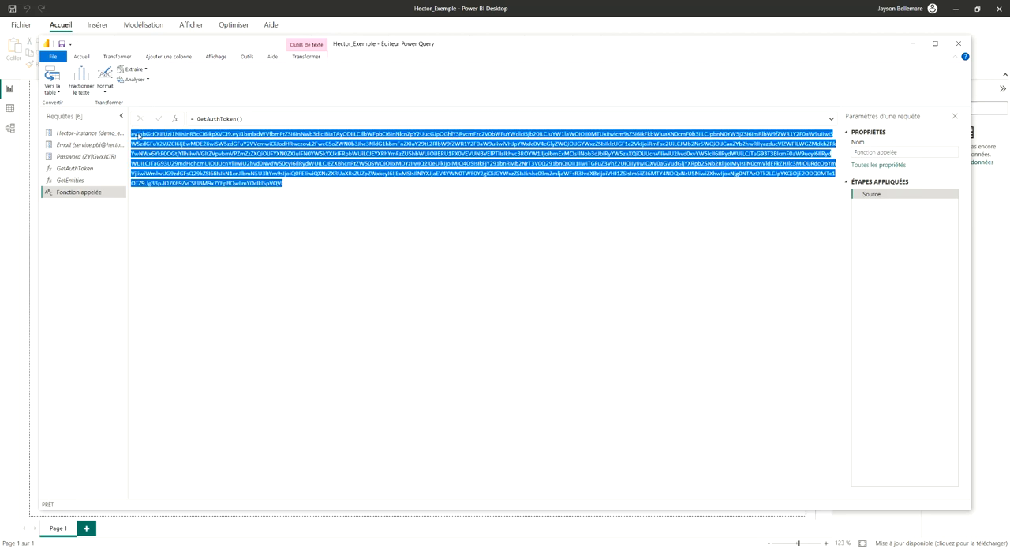
left_click(287, 194)
right_click(89, 193)
left_click(111, 220)
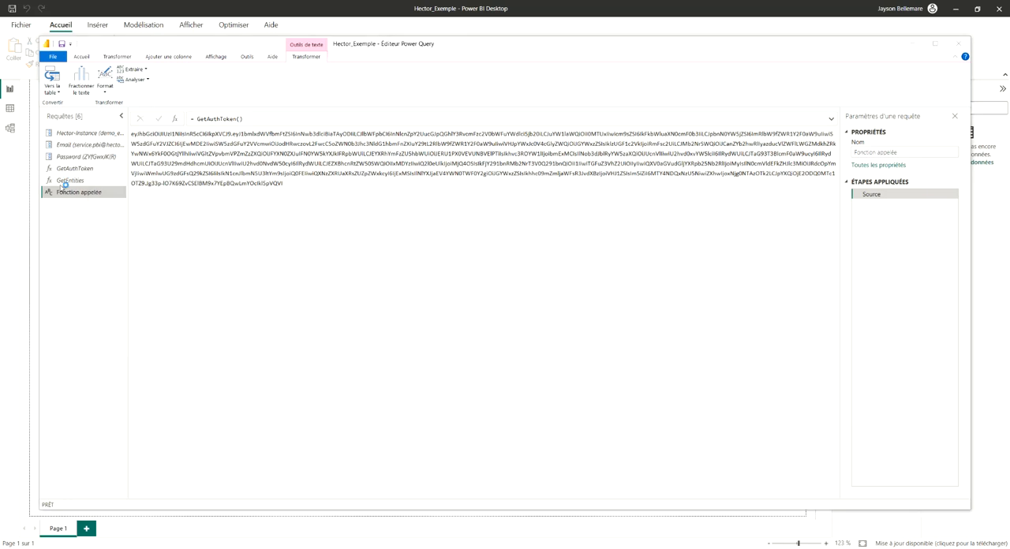
left_click(550, 295)
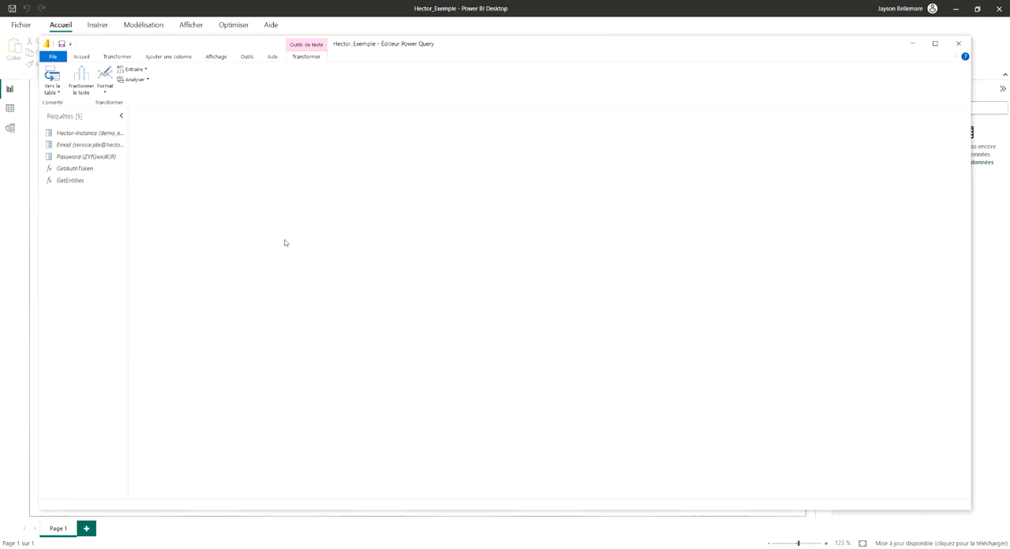
Step: Examine the GetAuthToken code in the advanced editor, including the API address, Hector-Instance header and accessToken field, and close it without changes
left_click(89, 172)
right_click(90, 171)
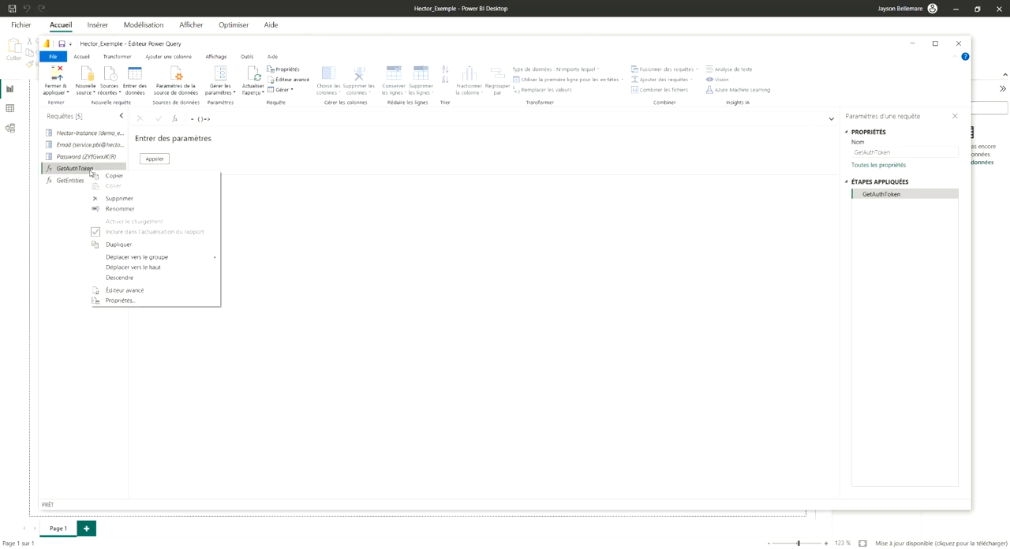
left_click(125, 291)
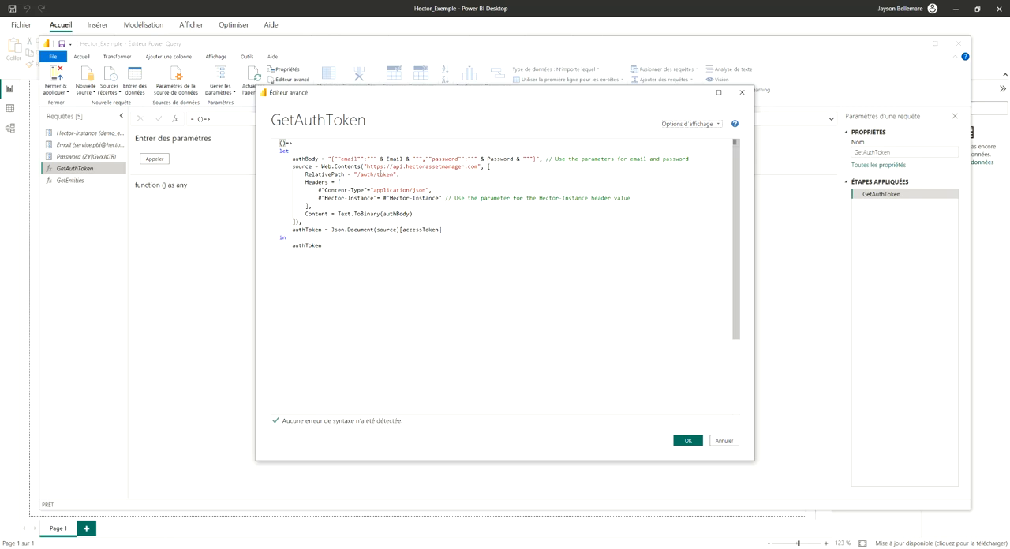
left_click_drag(478, 166, 364, 174)
left_click(367, 168)
left_click(364, 174)
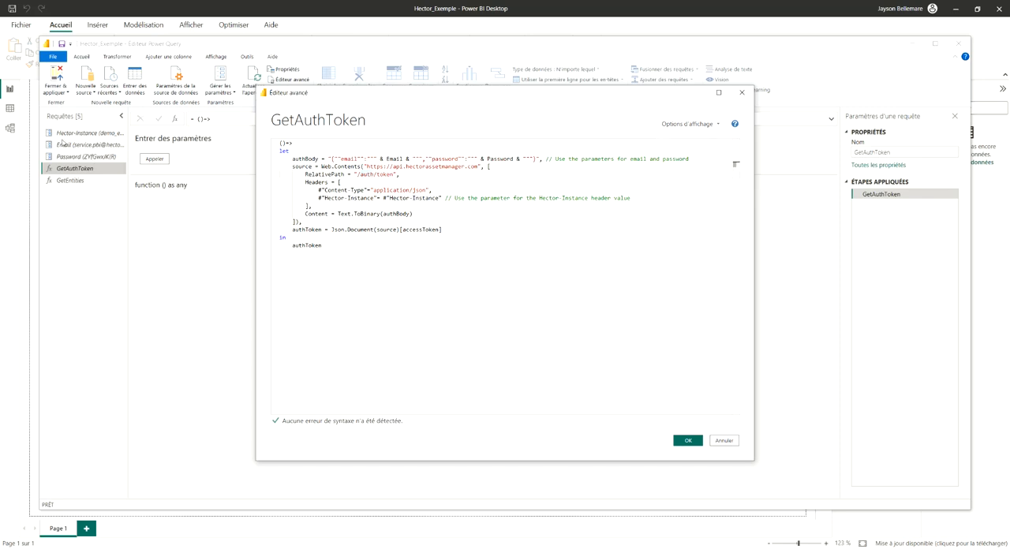
left_click(412, 199)
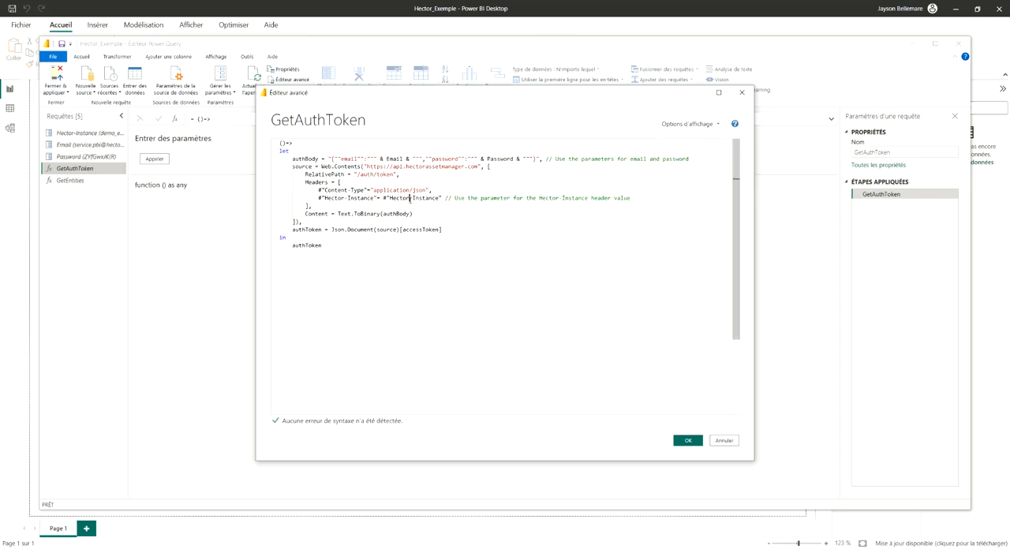
left_click_drag(442, 198, 384, 198)
left_click_drag(439, 229, 400, 230)
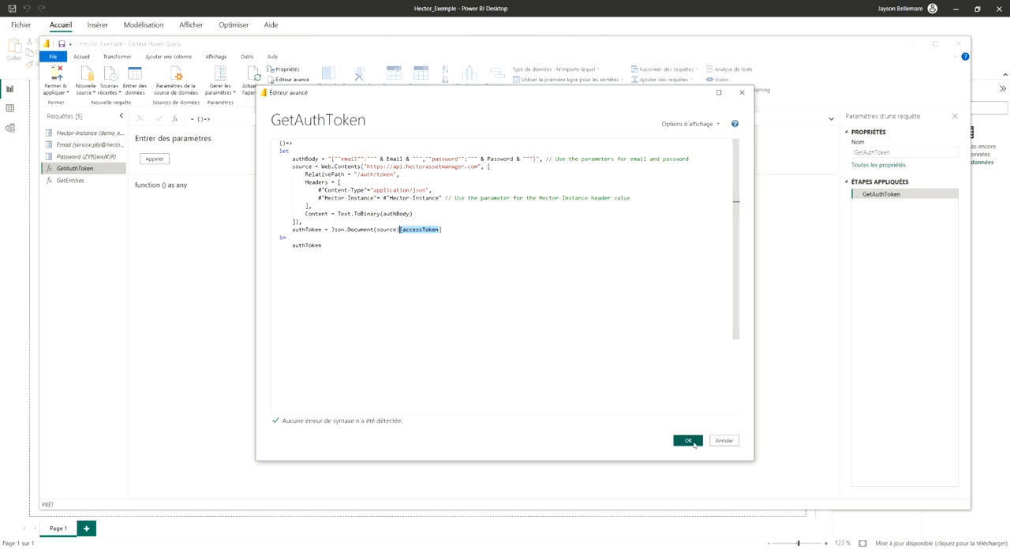
left_click(729, 442)
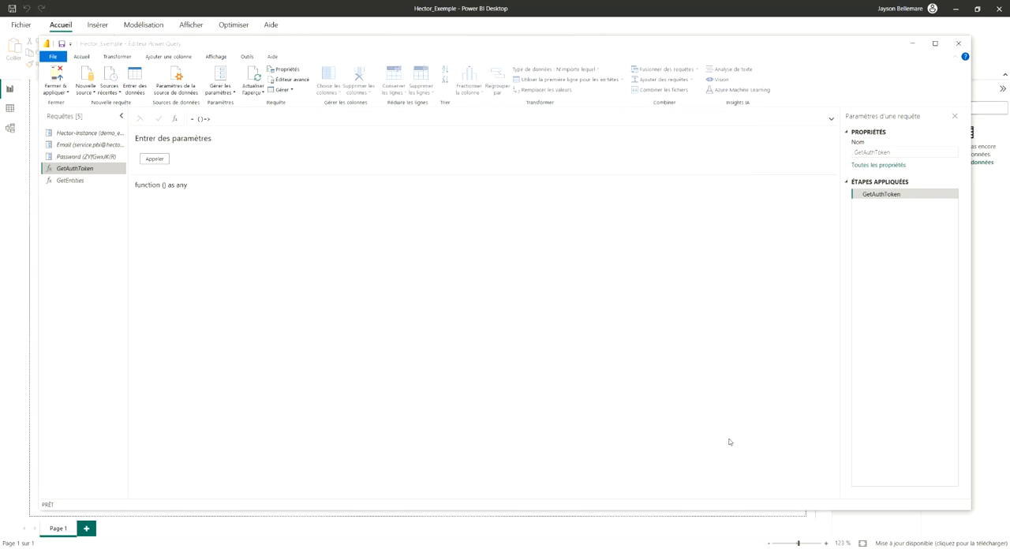
Step: Invoke the GetEntities function with relativePath set to users and look through the returned records
left_click(77, 182)
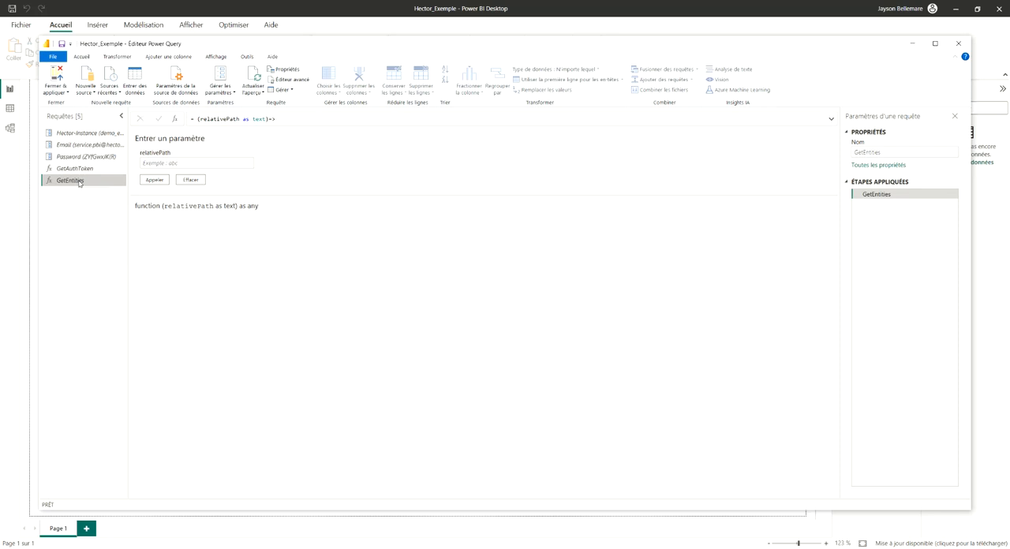
left_click(173, 163)
left_click(167, 161)
type("users")
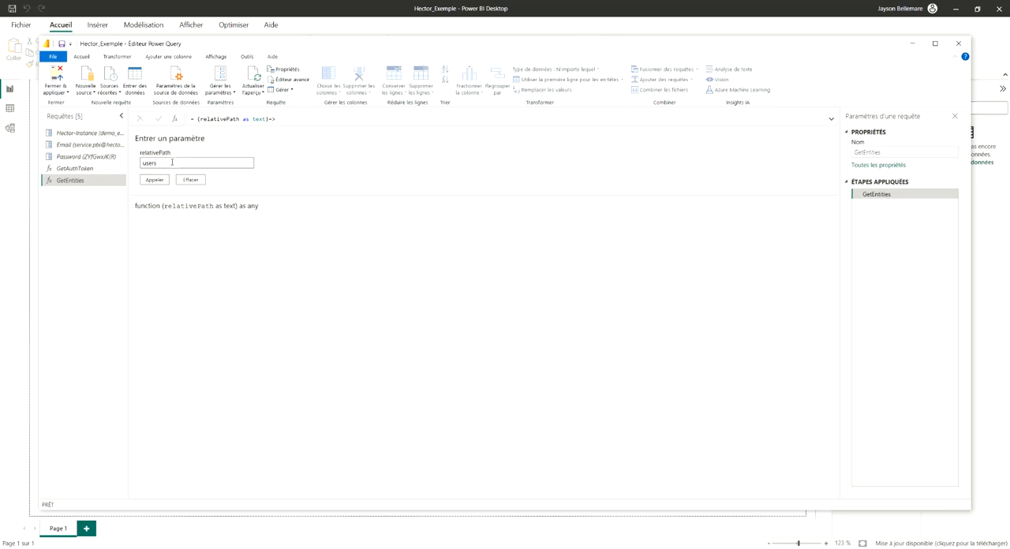
double_click(152, 159)
left_click(154, 179)
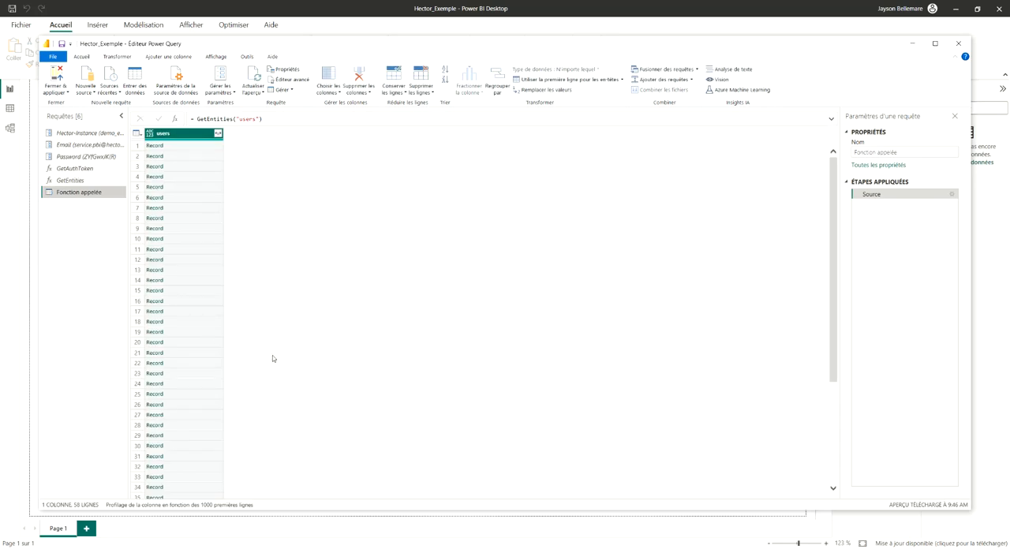
scroll(268, 359, "down", 5)
scroll(268, 359, "down", 3)
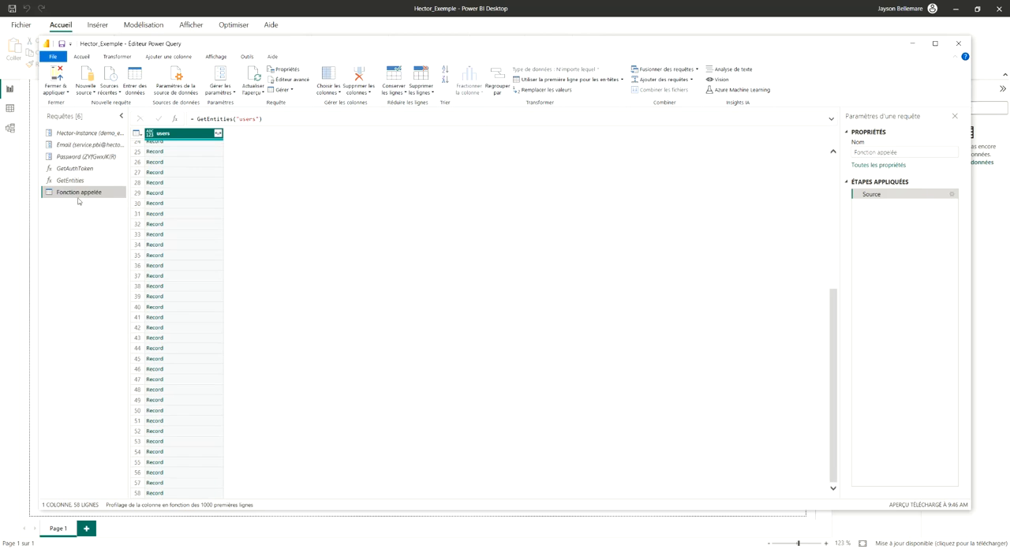
Step: Rename the Fonction appelée query as Users
right_click(68, 194)
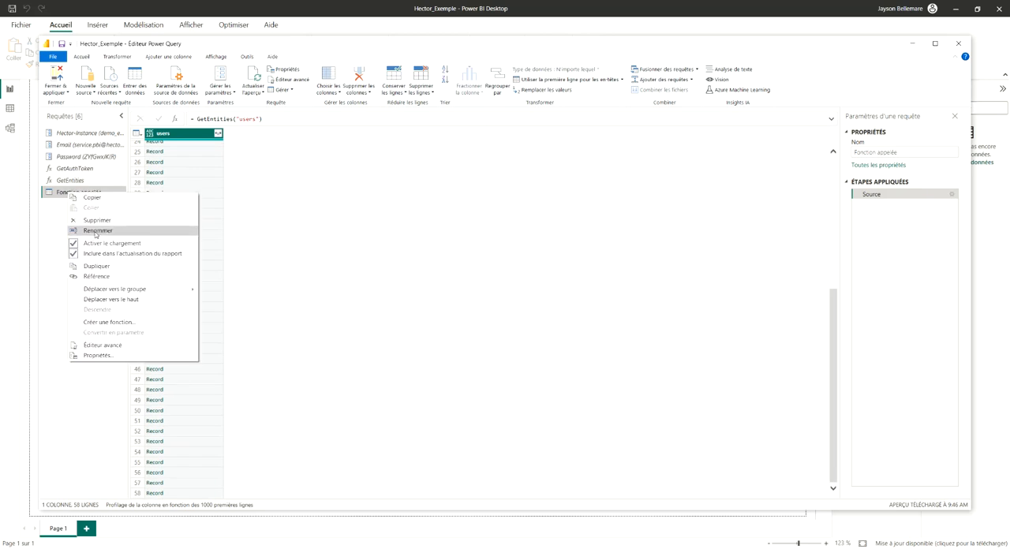
left_click(95, 230)
type("Users")
key("Return")
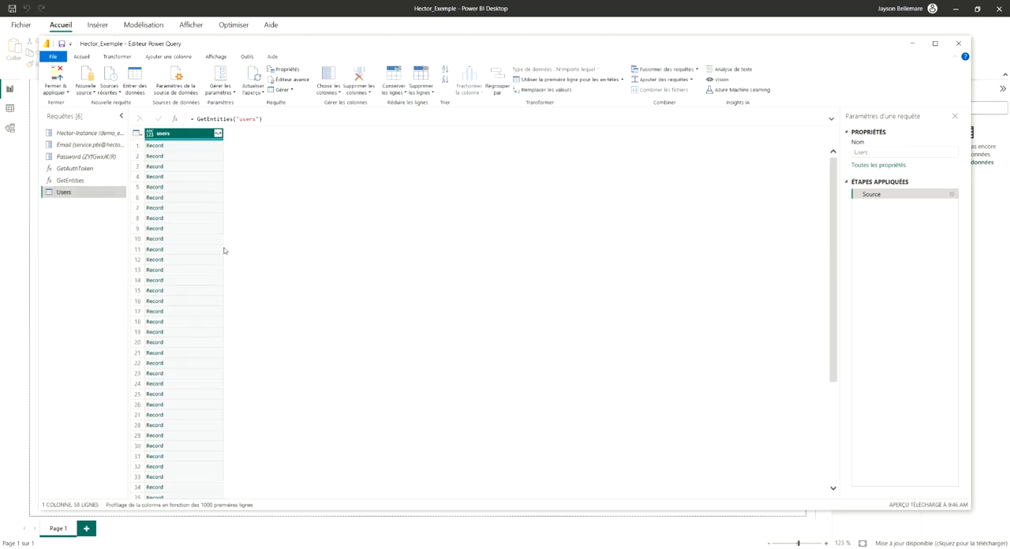
Step: Expand the users records into all available columns with the original column name as prefix, and look through the expanded columns
scroll(174, 442, "down", 8)
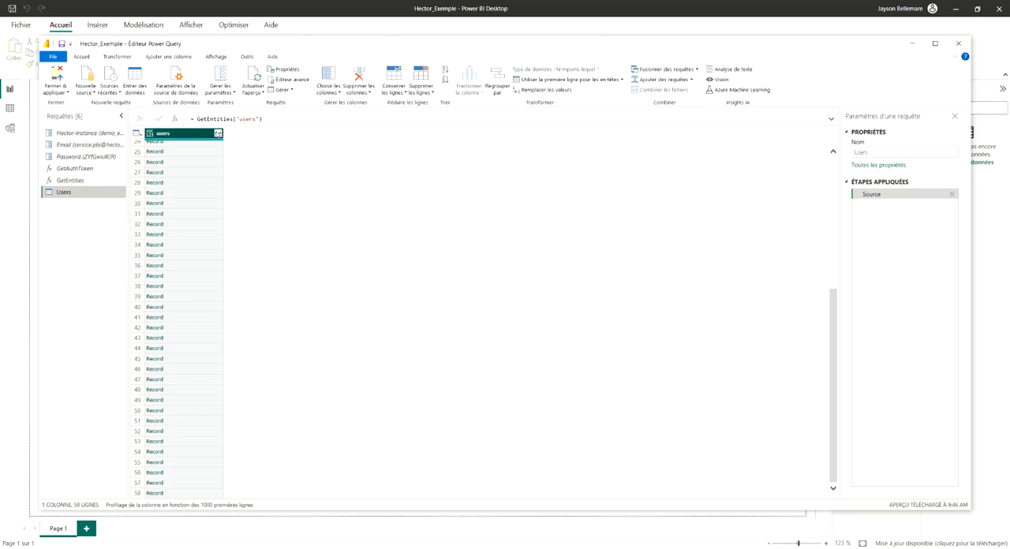
left_click(218, 133)
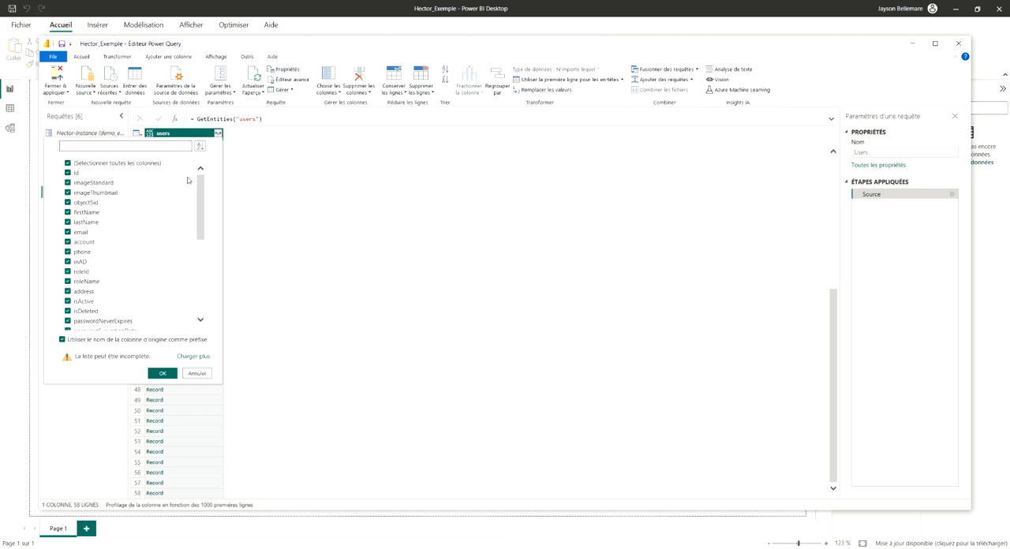
left_click_drag(203, 184, 230, 170)
left_click(162, 373)
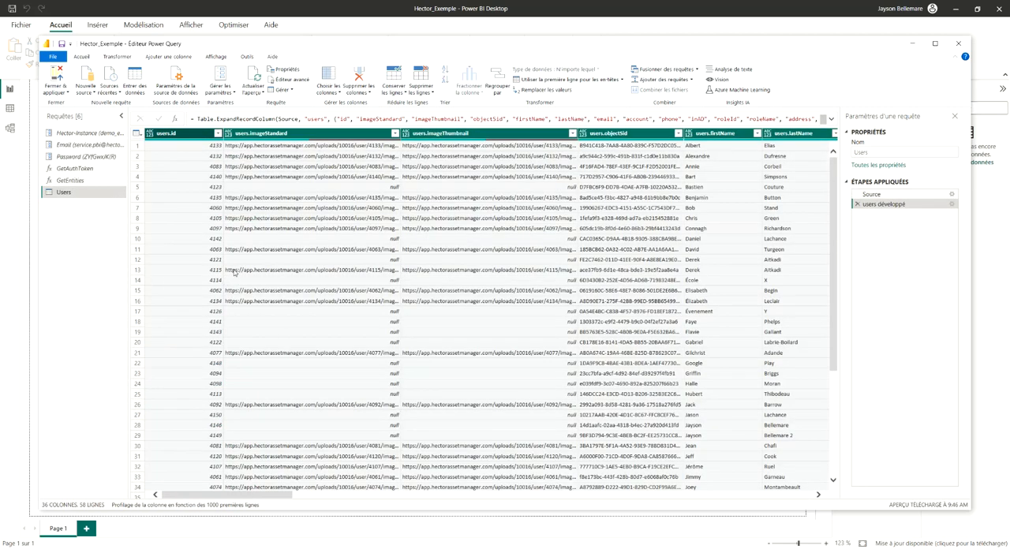
left_click_drag(237, 495, 374, 495)
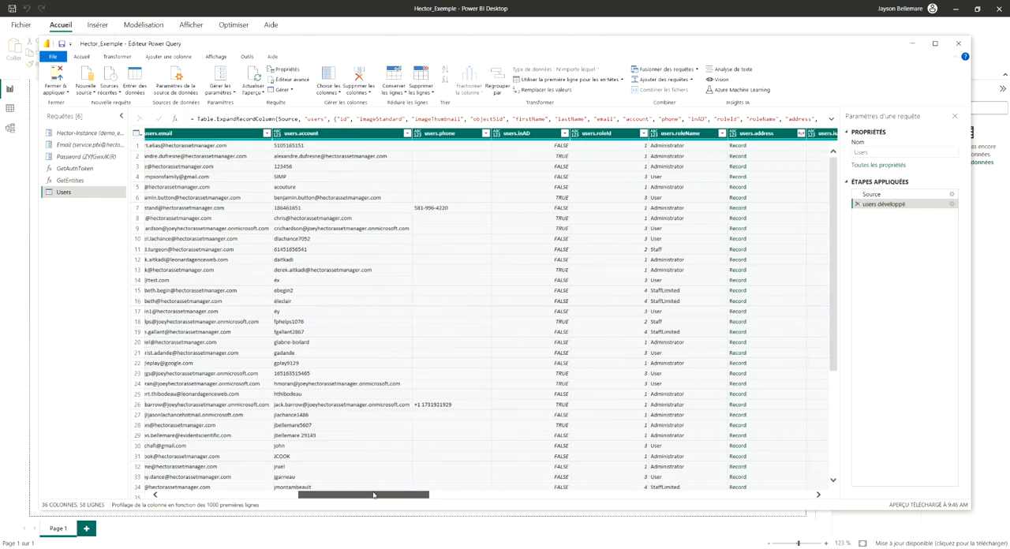
left_click_drag(373, 494, 398, 494)
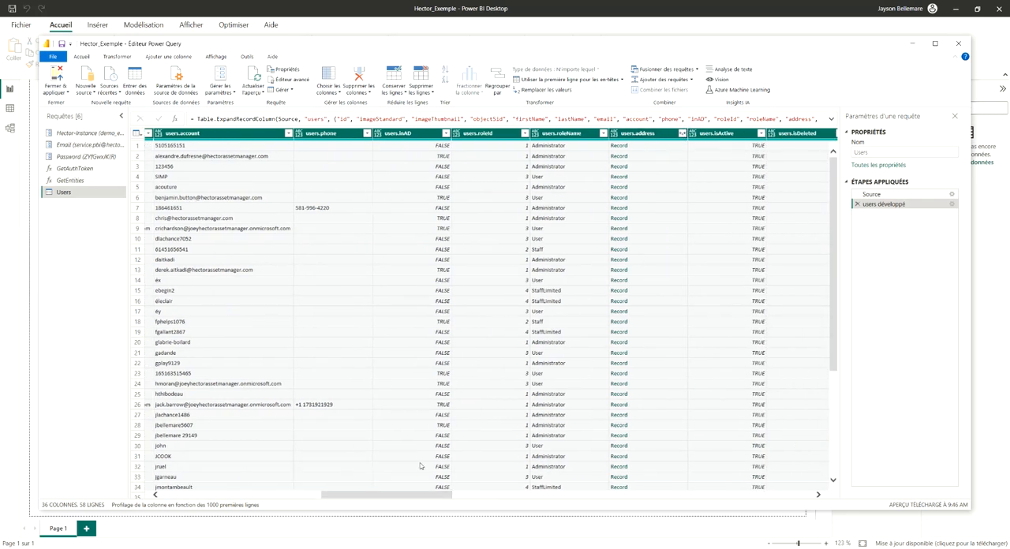
left_click_drag(384, 496, 187, 545)
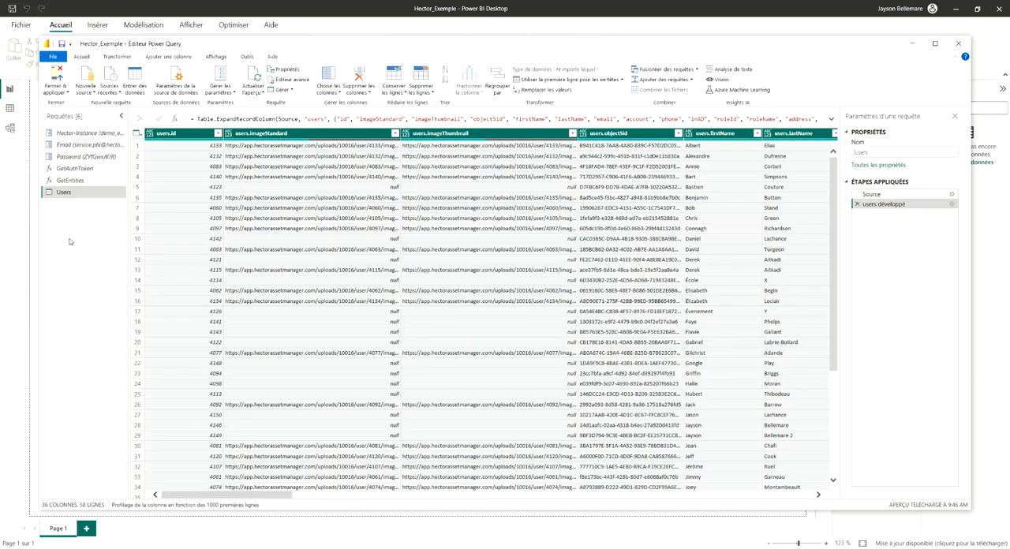
Step: Invoke the GetEntities function with relativePath set to loaners and expand the returned records into all available columns
left_click(69, 180)
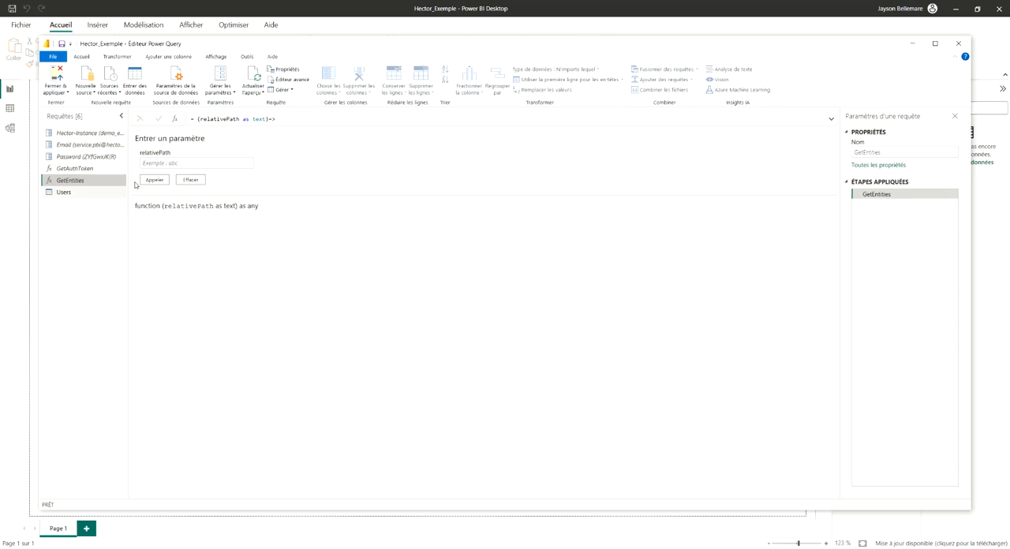
left_click(229, 163)
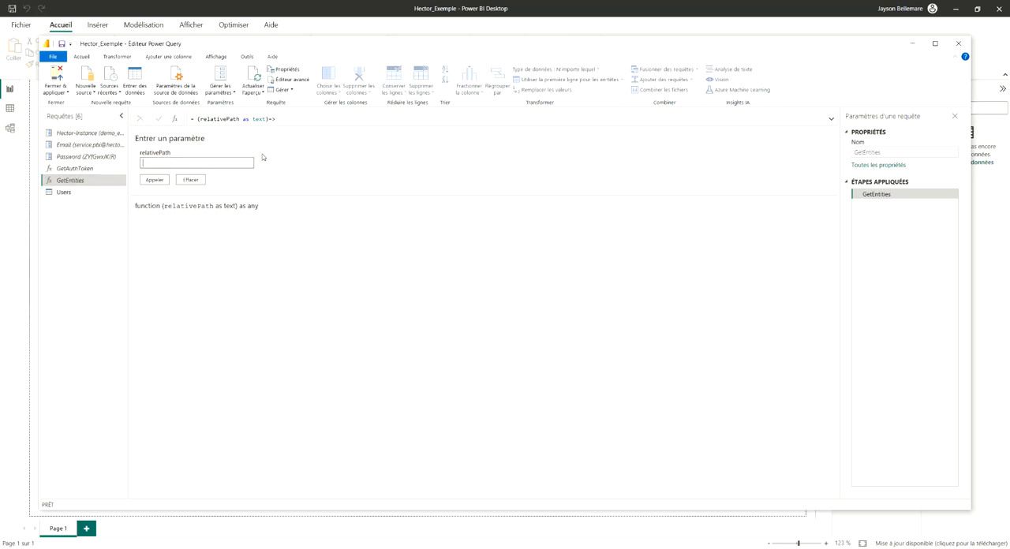
type("loane")
left_click(154, 180)
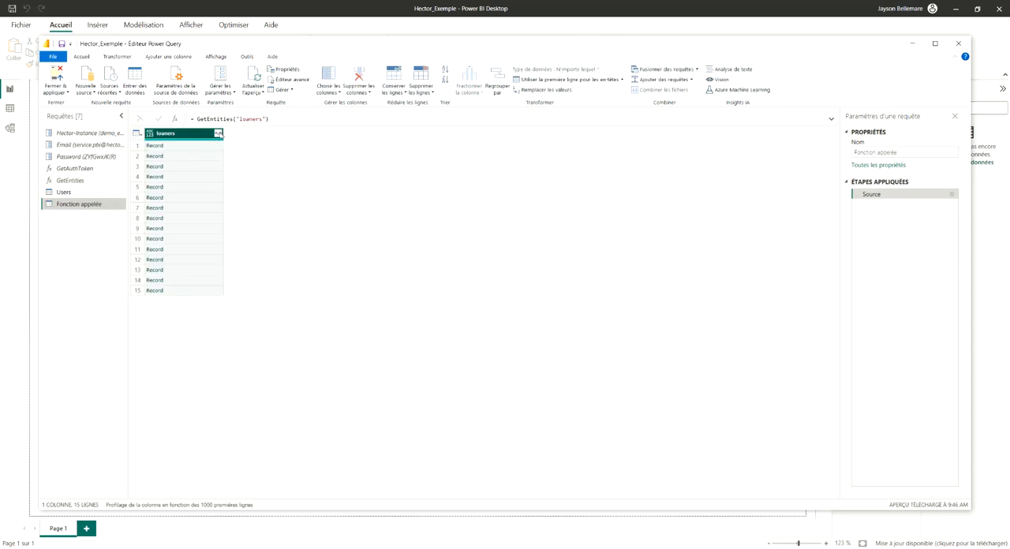
left_click(218, 132)
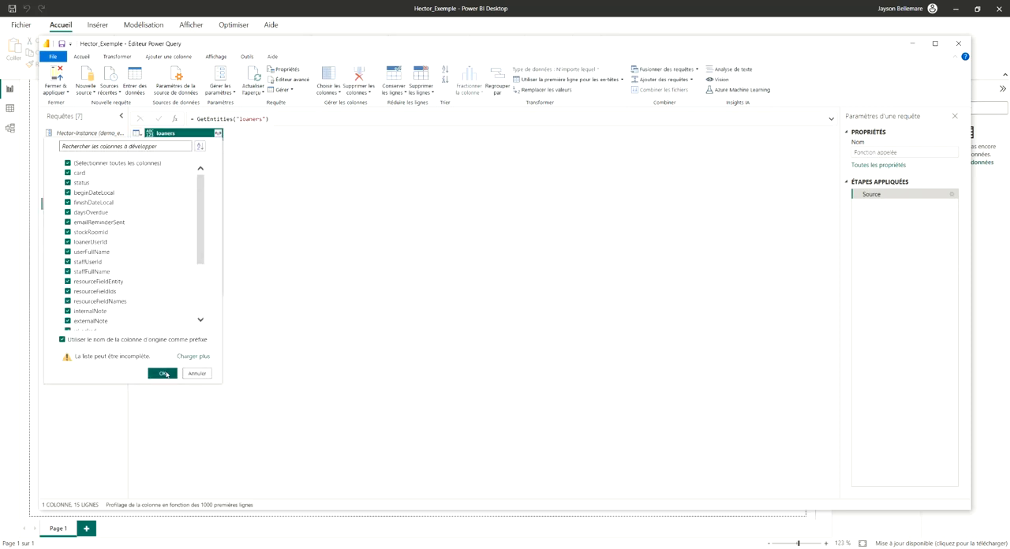
left_click(162, 373)
Step: Rename the Fonction appelée query as Loaners
right_click(77, 209)
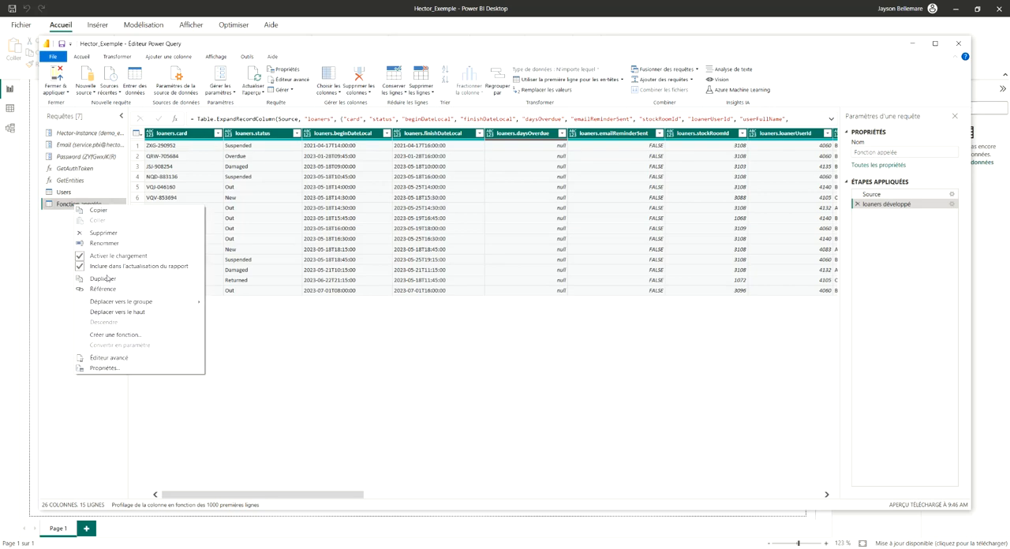
left_click(107, 246)
type("Lo")
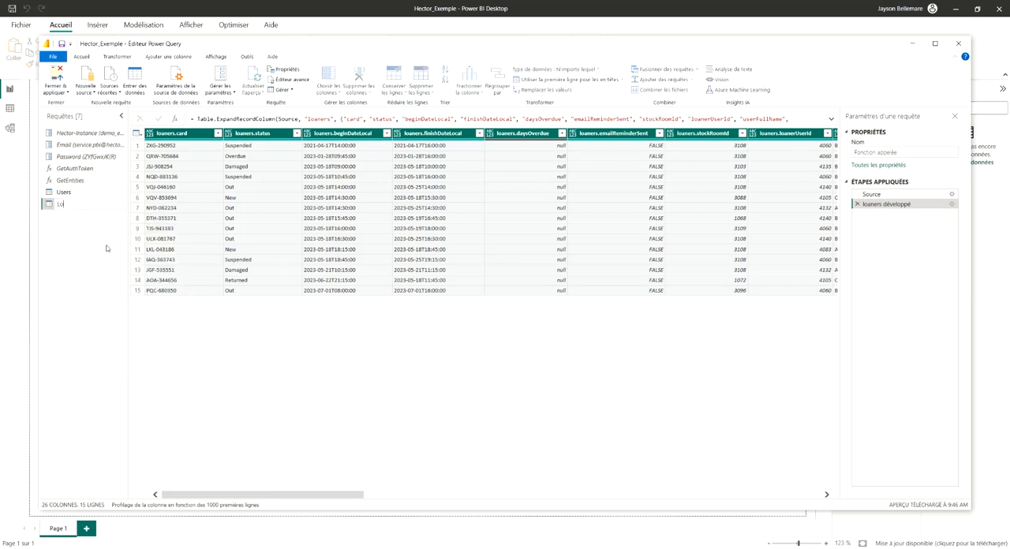
type("aners")
key("Return")
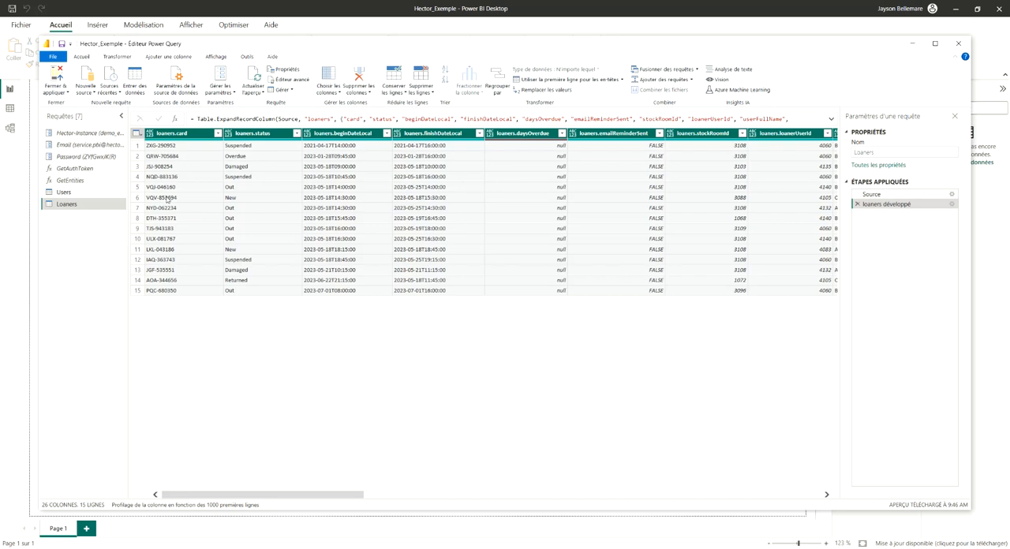
Step: Examine the GetEntities code in the advanced editor, including the GetAuthToken call, headers and paging logic, and close it without changes
left_click(75, 192)
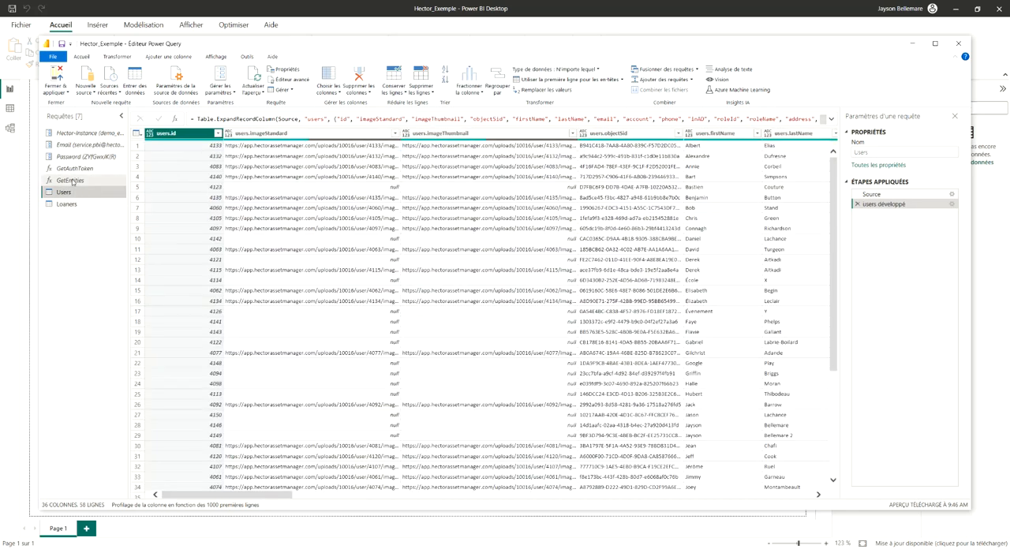
left_click(71, 180)
right_click(65, 185)
left_click(131, 303)
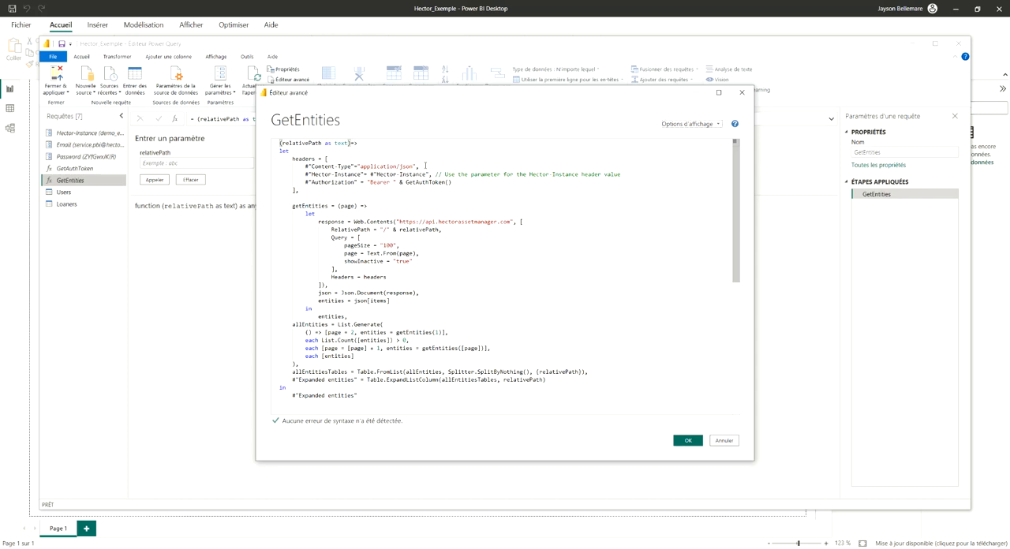
left_click(463, 182)
left_click_drag(454, 182, 404, 182)
scroll(359, 215, "down", 1)
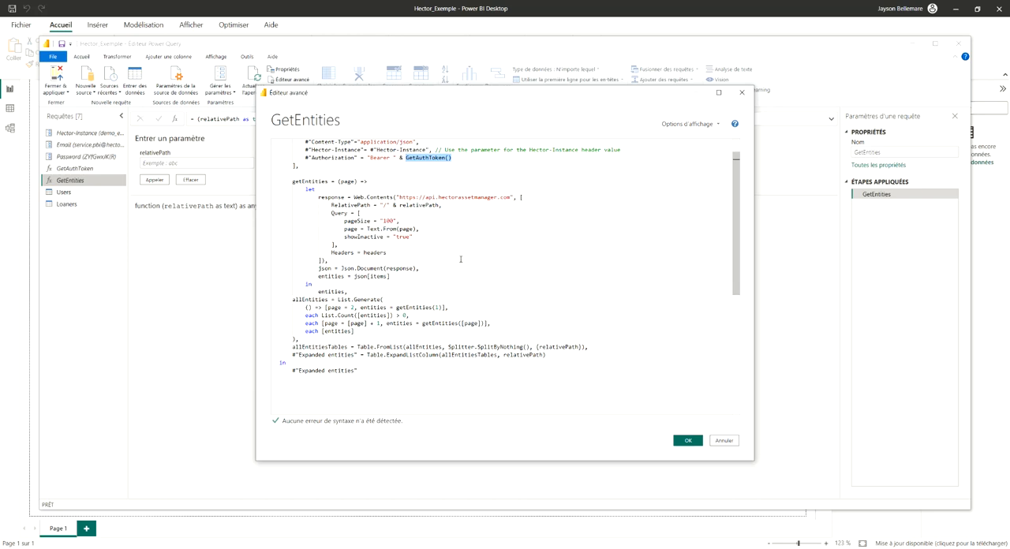
scroll(456, 260, "down", 1)
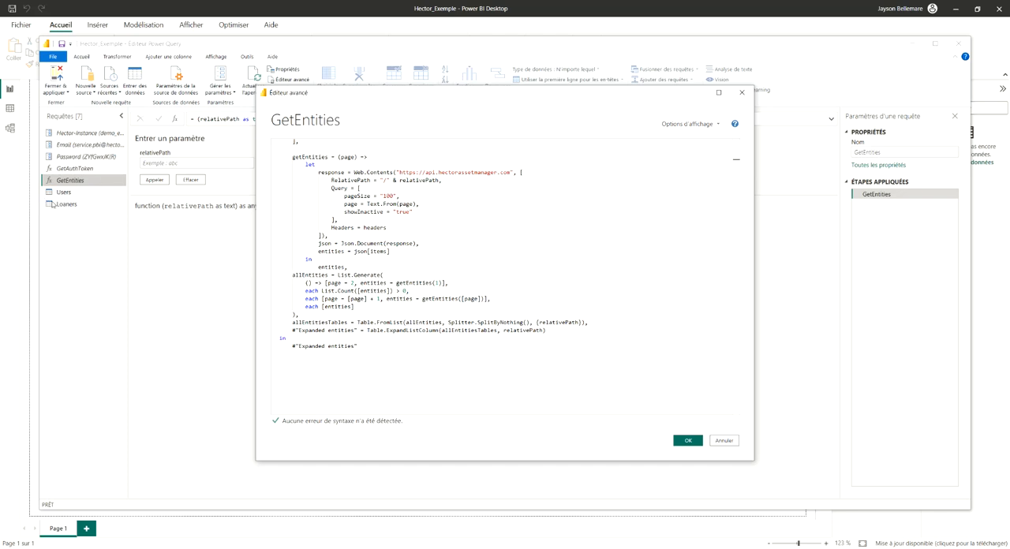
scroll(439, 245, "up", 2)
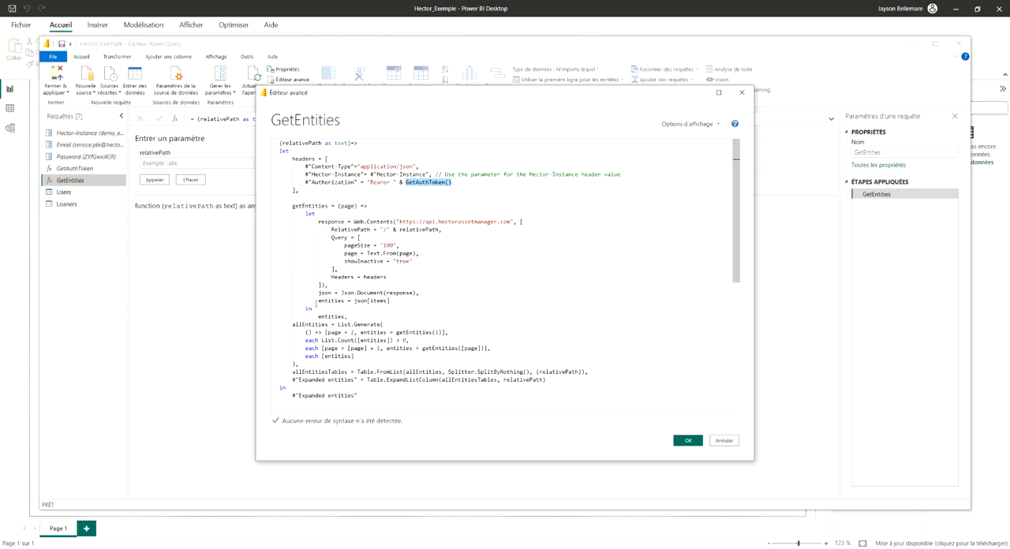
left_click(723, 440)
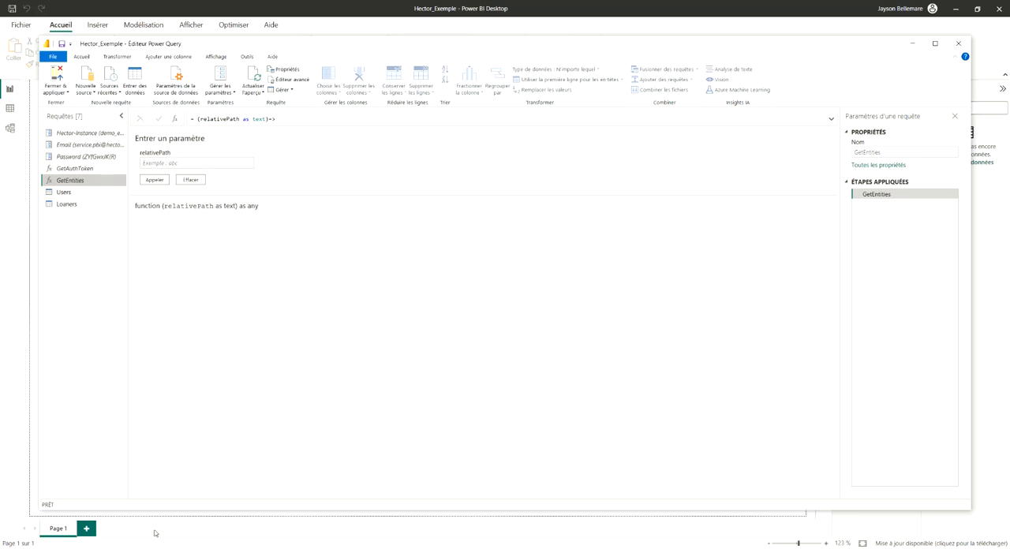
Step: Switch to the Hector web app in the browser, open its API reference and view the List all assets endpoint
mouse_move(95, 547)
left_click(70, 513)
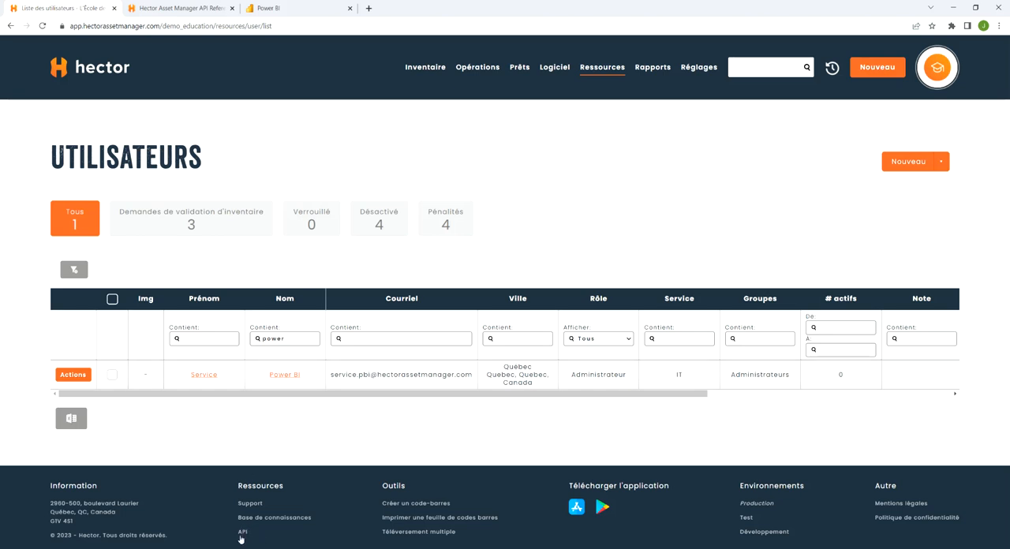
left_click(243, 532)
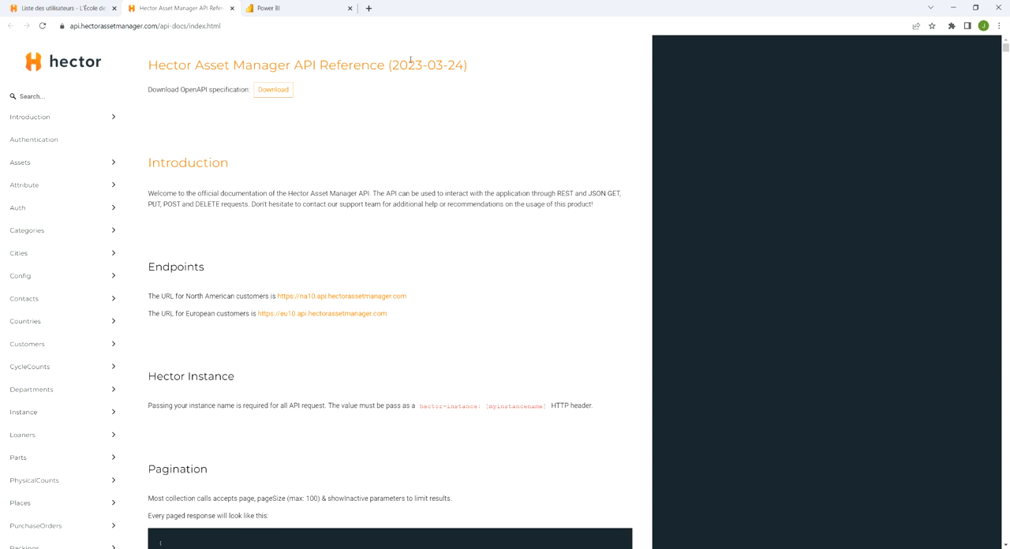
left_click(31, 170)
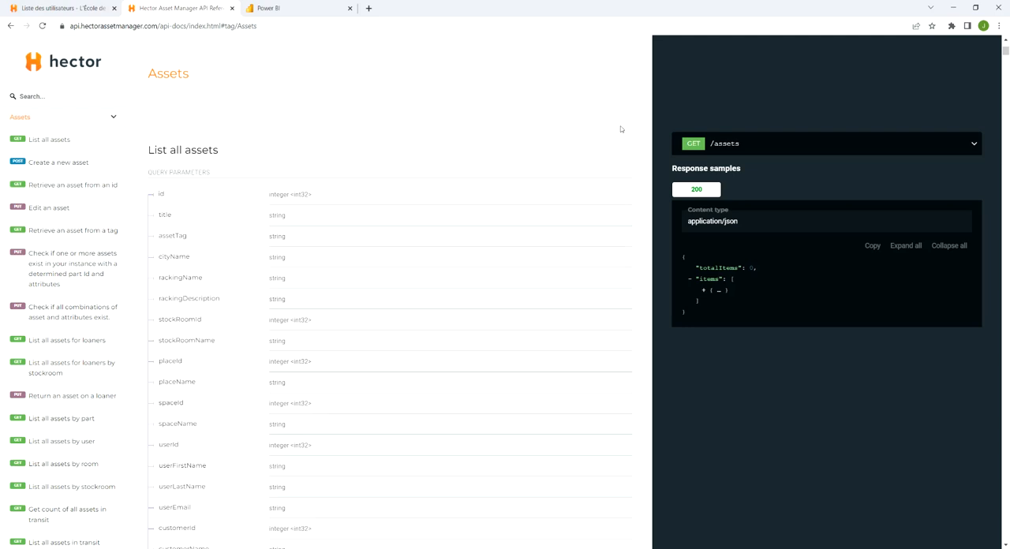
left_click(51, 142)
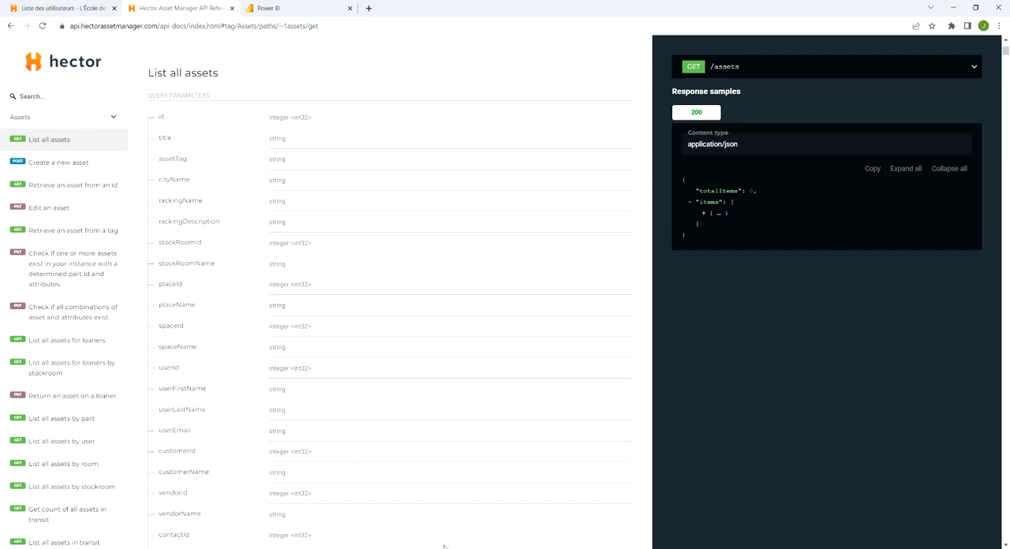
Step: Switch back to the Power Query editor and invoke the GetEntities function with relativePath set to assets
left_click(281, 548)
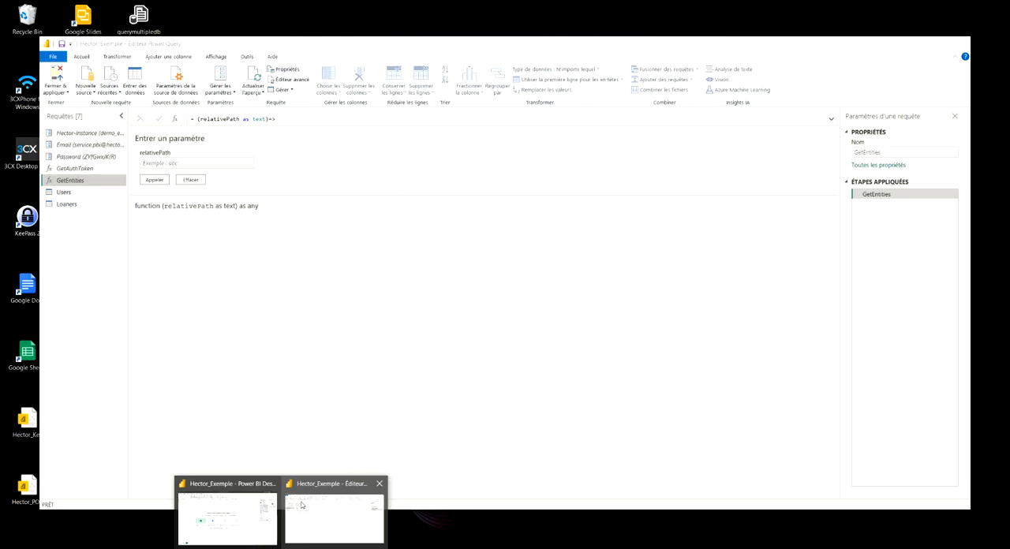
left_click(301, 505)
left_click(213, 160)
type("assets")
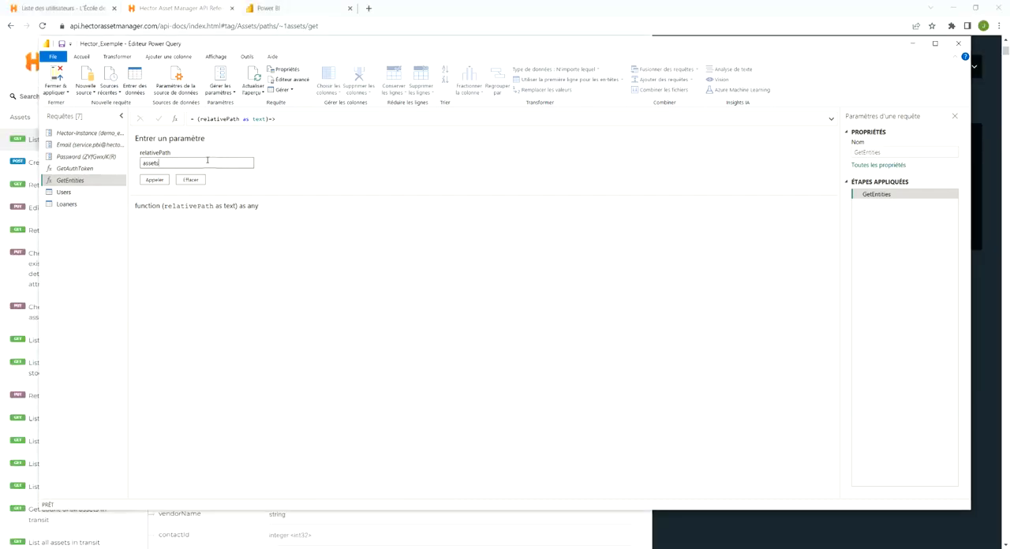
left_click(154, 181)
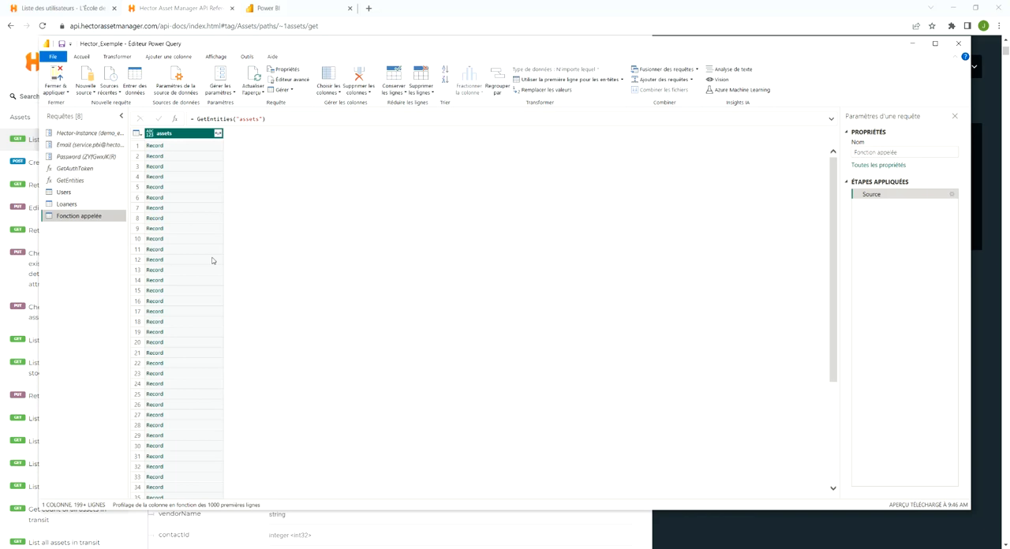
Step: Rename the Fonction appelée query as Assets and expand its records into all available columns
right_click(73, 217)
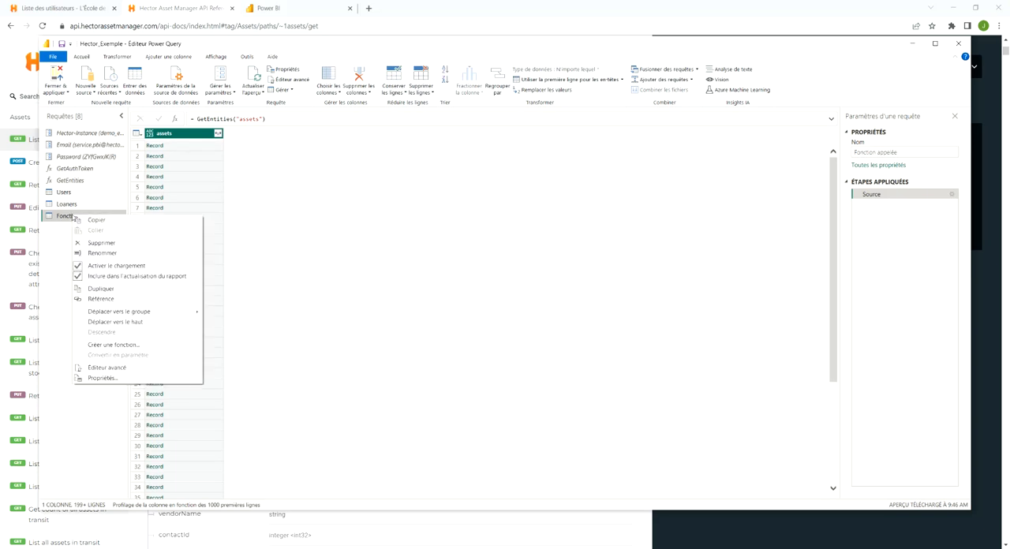
left_click(107, 253)
type("Assets")
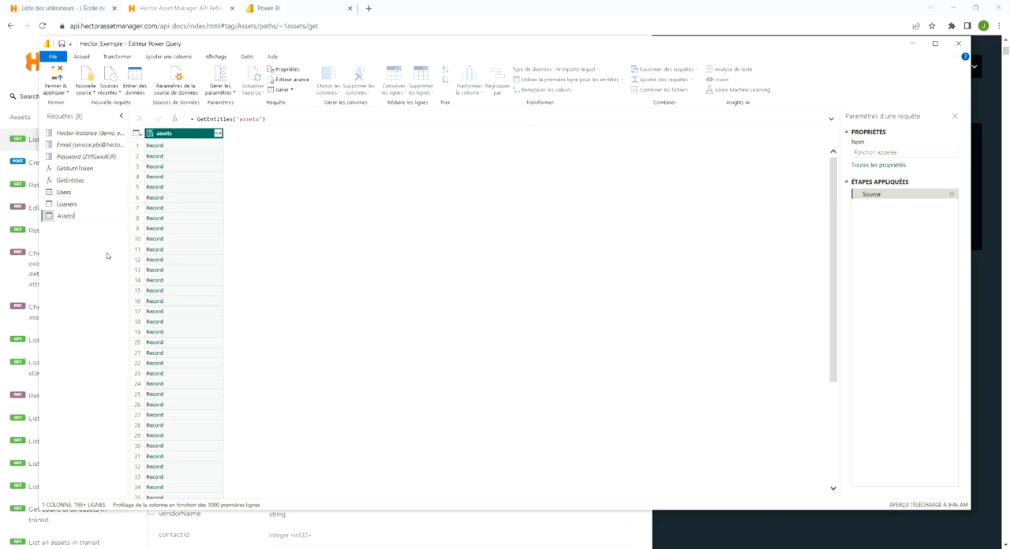
key("Return")
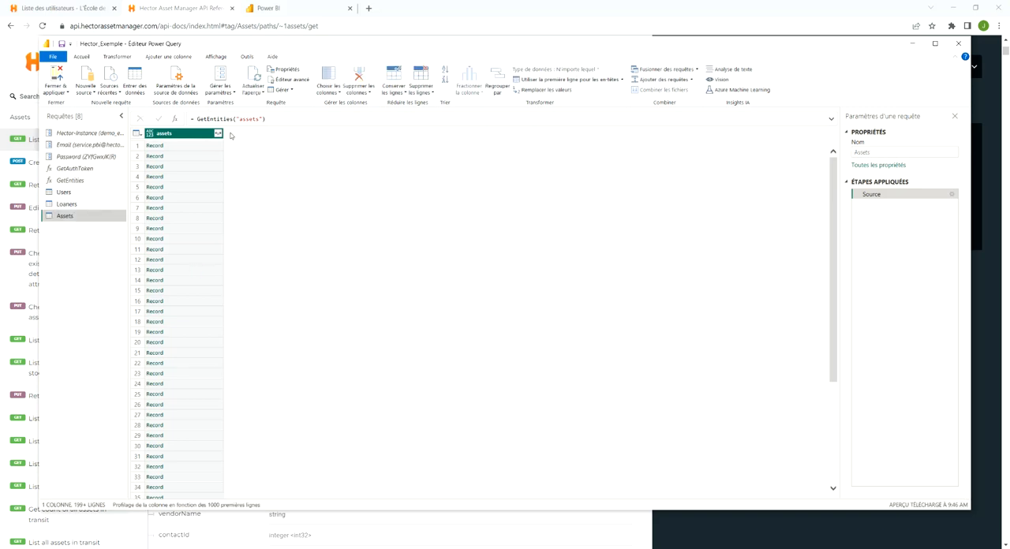
left_click(218, 134)
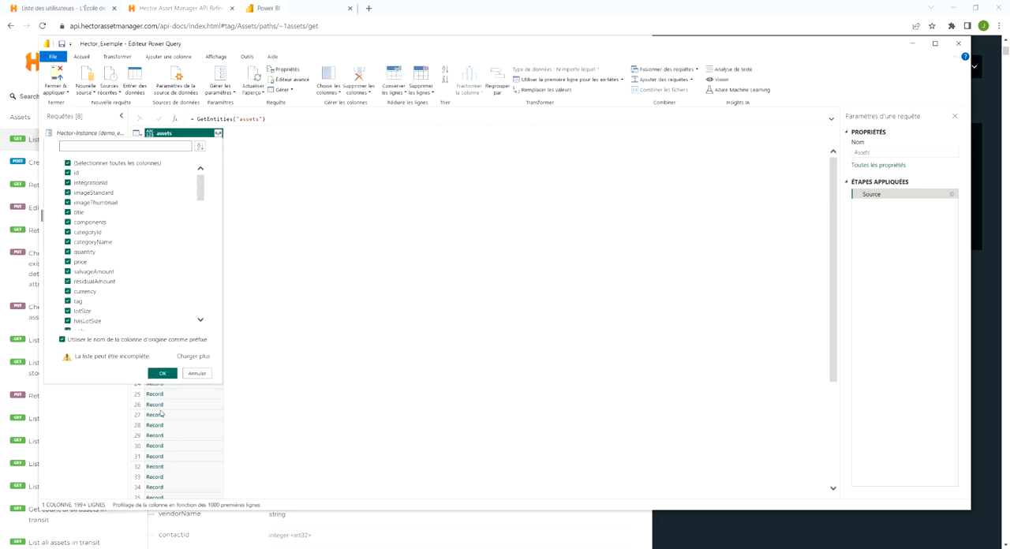
left_click(162, 374)
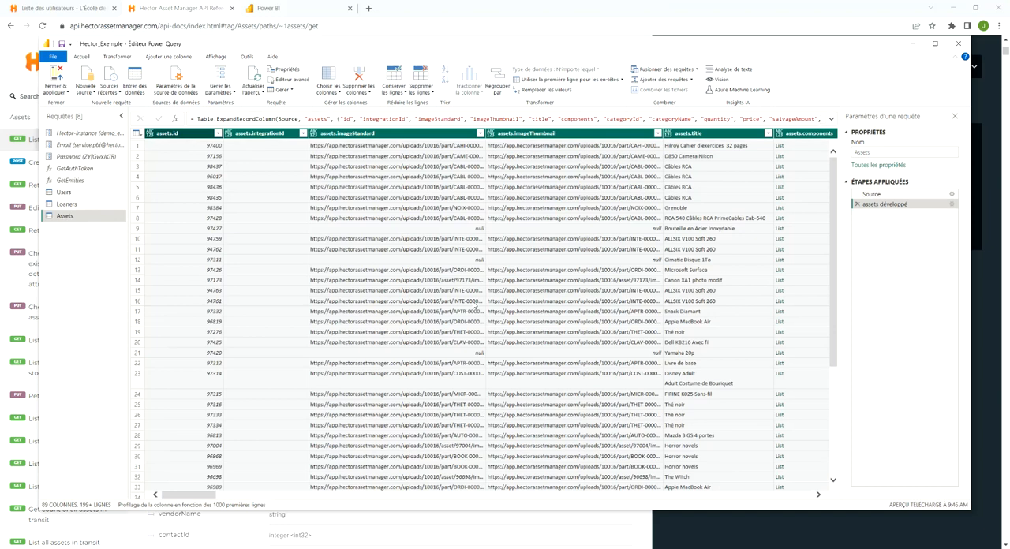
Step: Switch to the Hector API reference in the browser, collapse the Assets section and look through the remaining entity categories
left_click(117, 548)
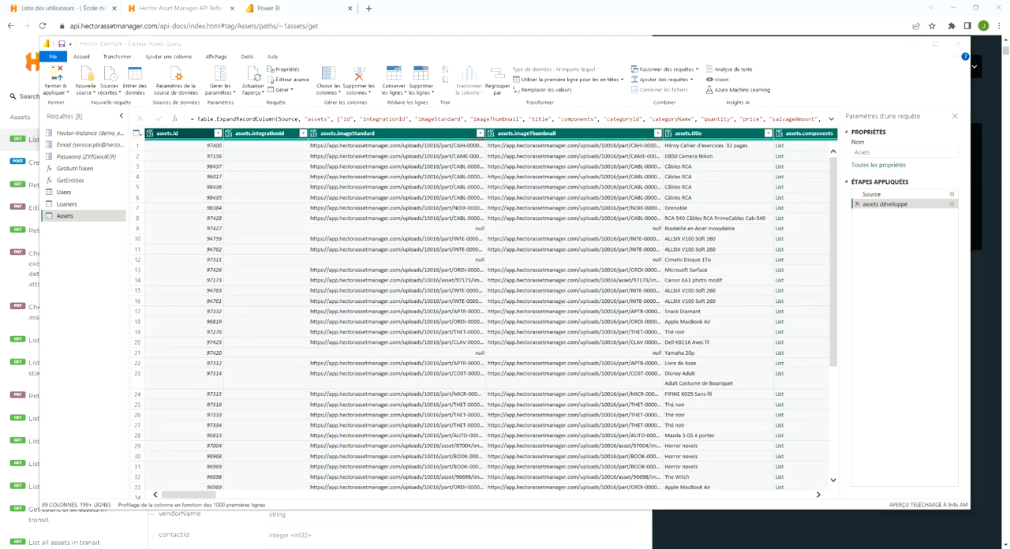
left_click(46, 539)
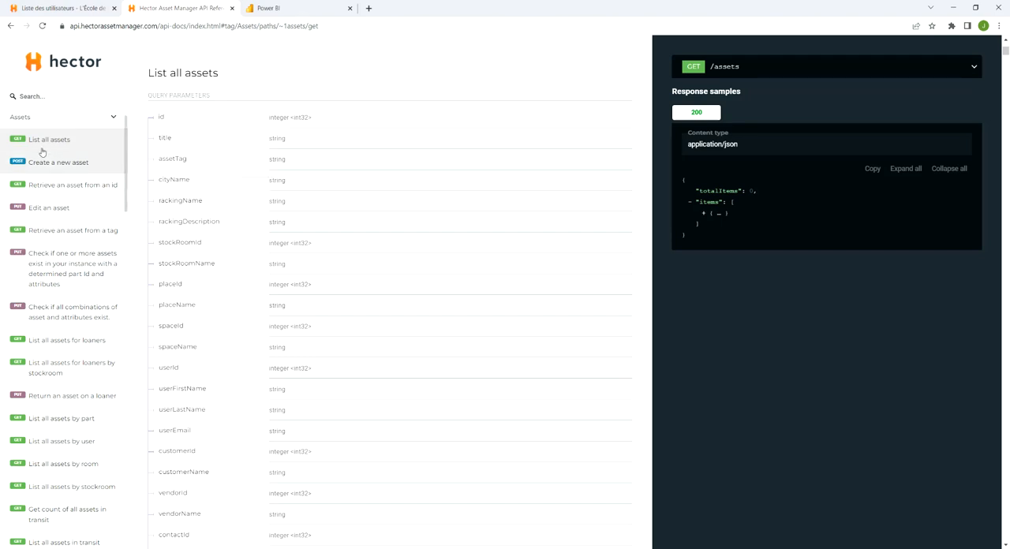
left_click(115, 120)
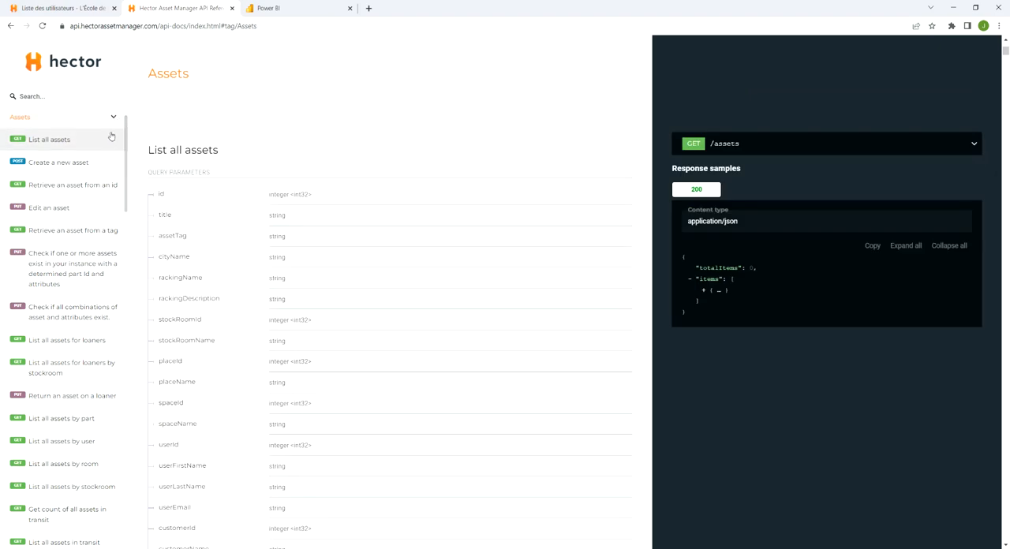
scroll(87, 213, "down", 15)
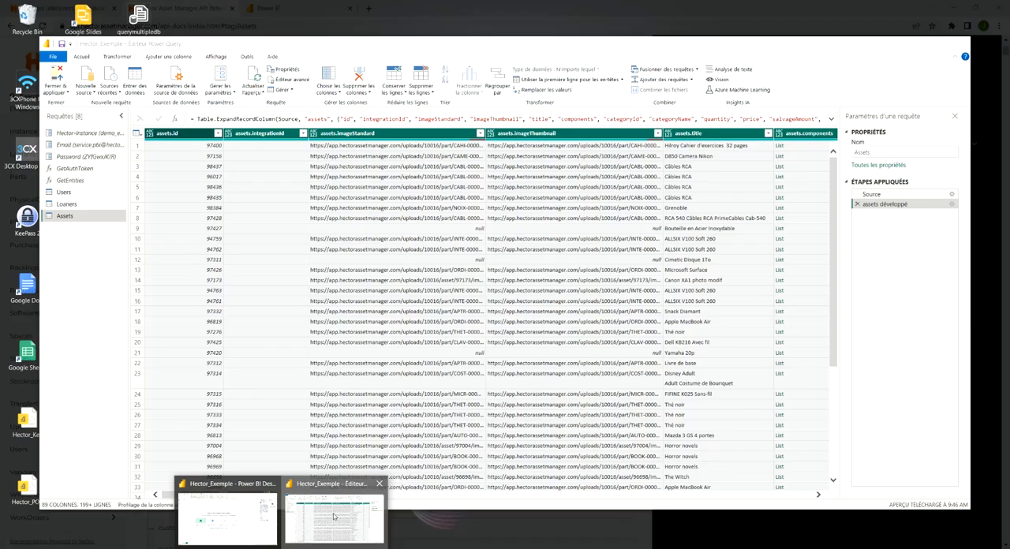
Step: Switch back to the Power Query editor, close it and apply the query changes to the report
left_click(334, 516)
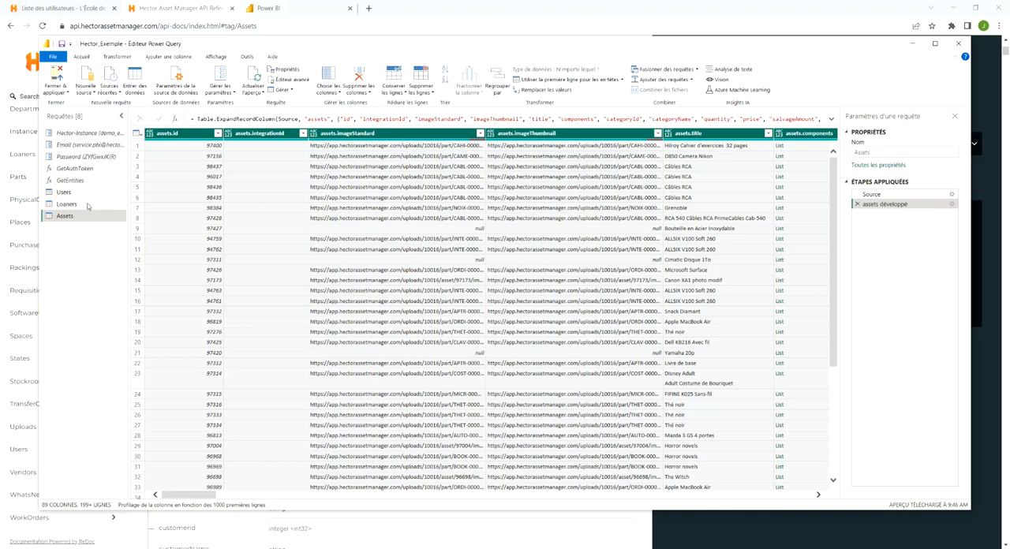
left_click(55, 92)
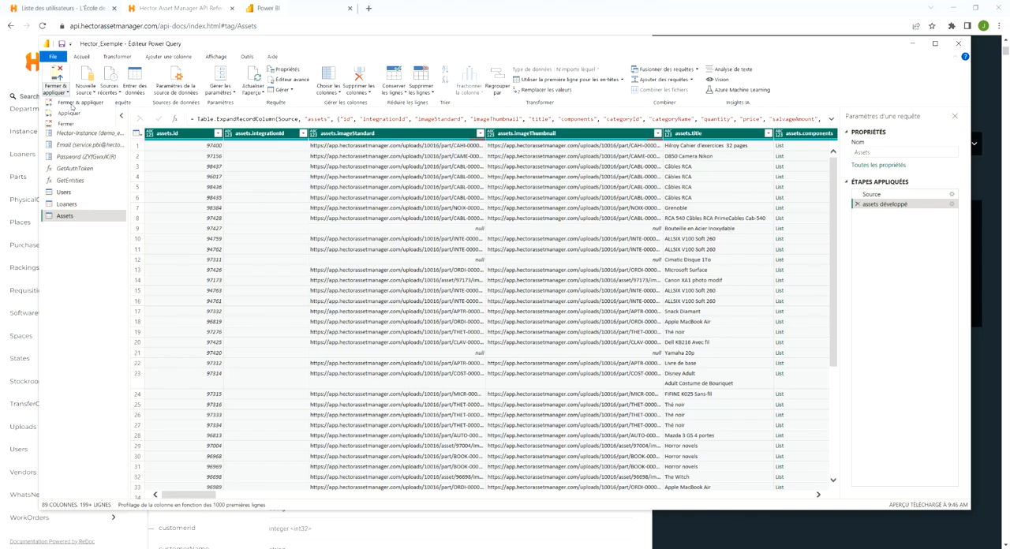
left_click(65, 124)
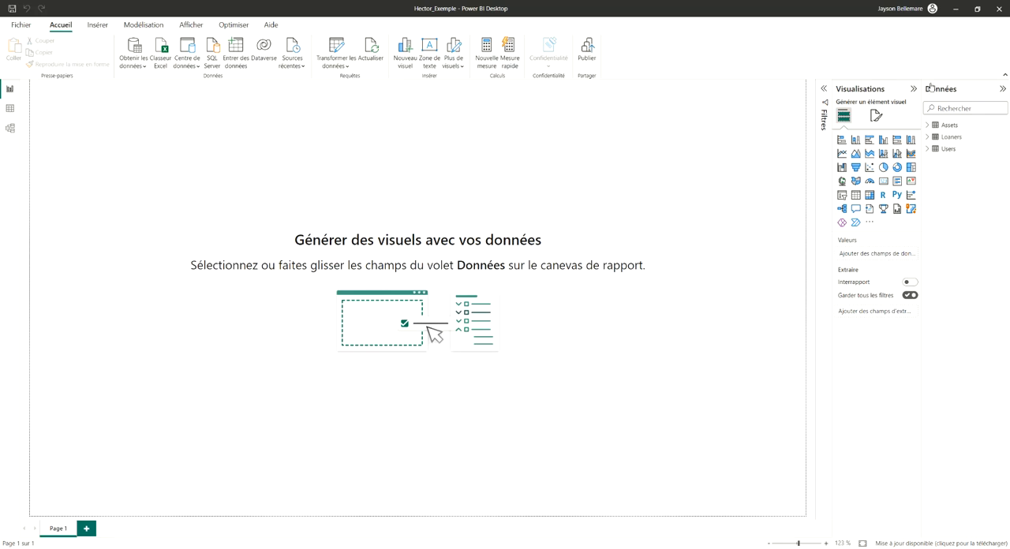
Step: In the model view, create a relationship from loaners.loanerUserId in Loaners to users.id in Users
left_click(950, 124)
left_click(929, 125)
left_click(11, 128)
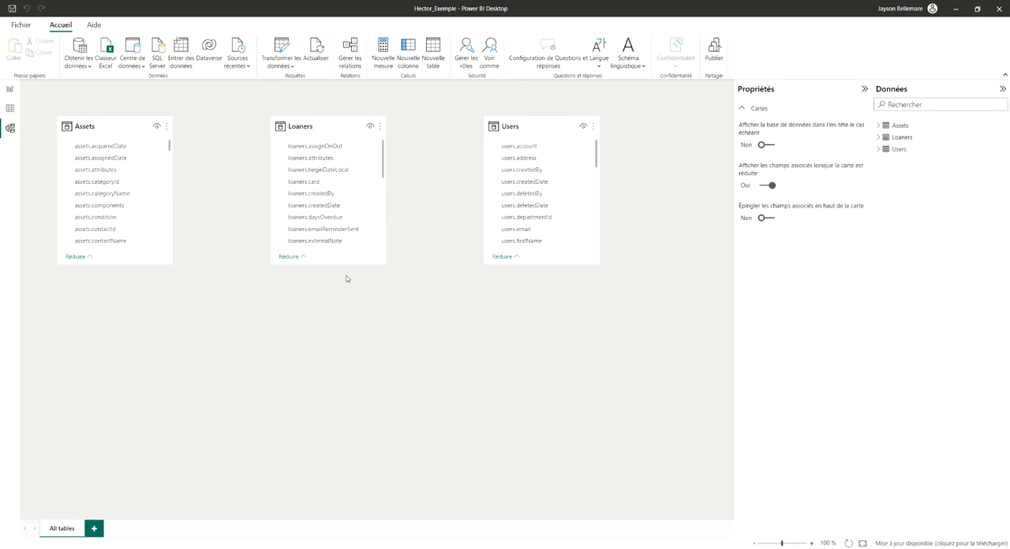
scroll(343, 202, "down", 5)
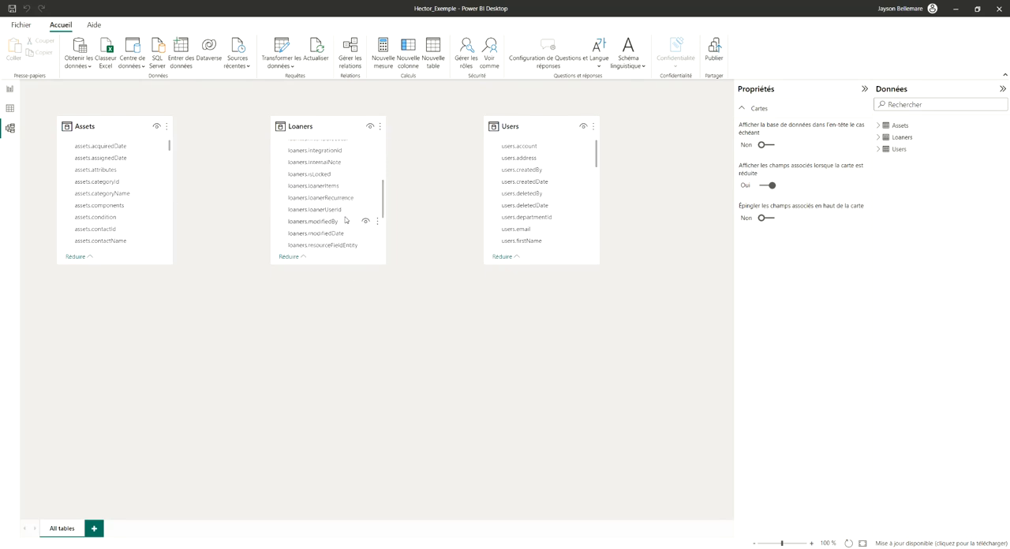
scroll(545, 199, "down", 3)
left_click_drag(335, 210, 519, 236)
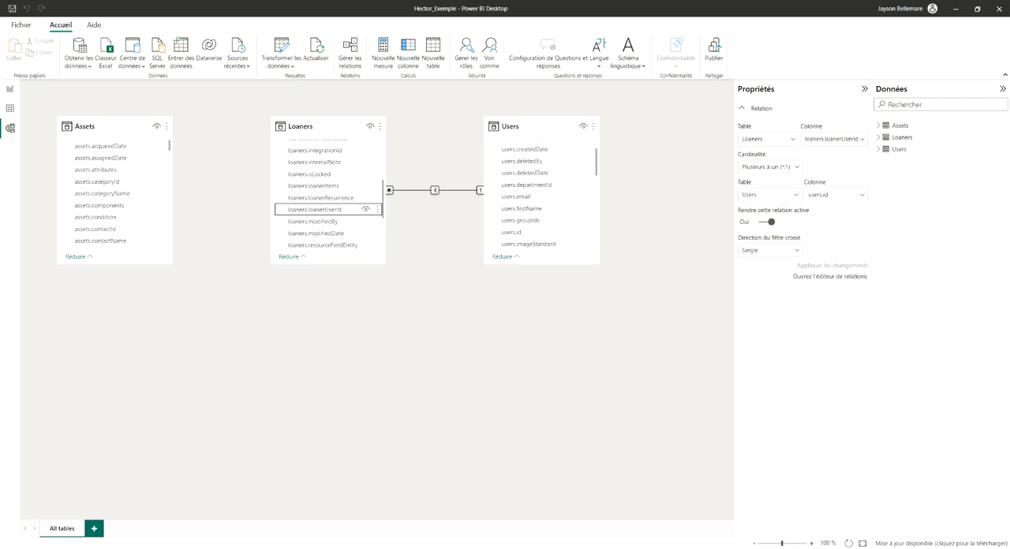
Step: Return to the report view, add users.id from the Users table to the page and display it as a card
left_click(10, 89)
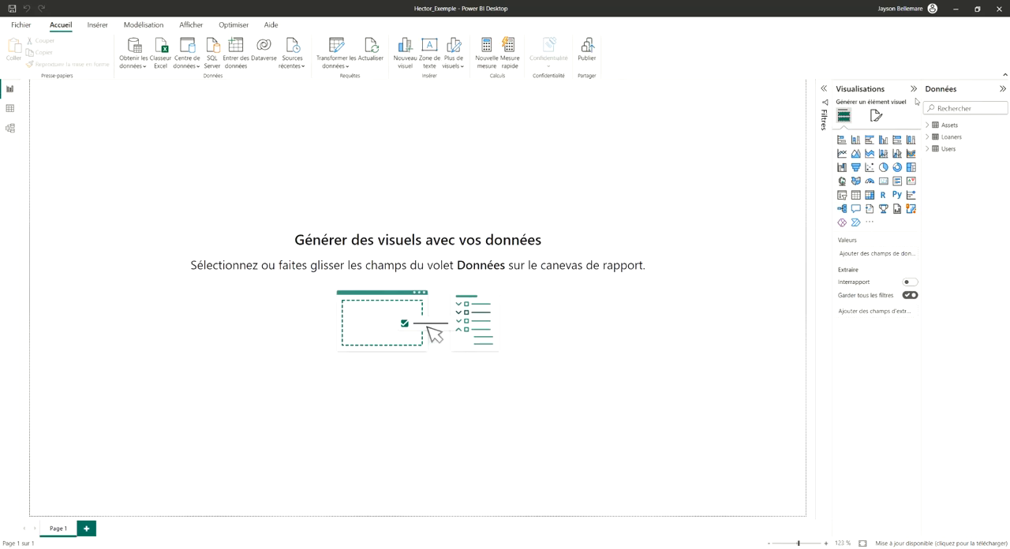
left_click(928, 149)
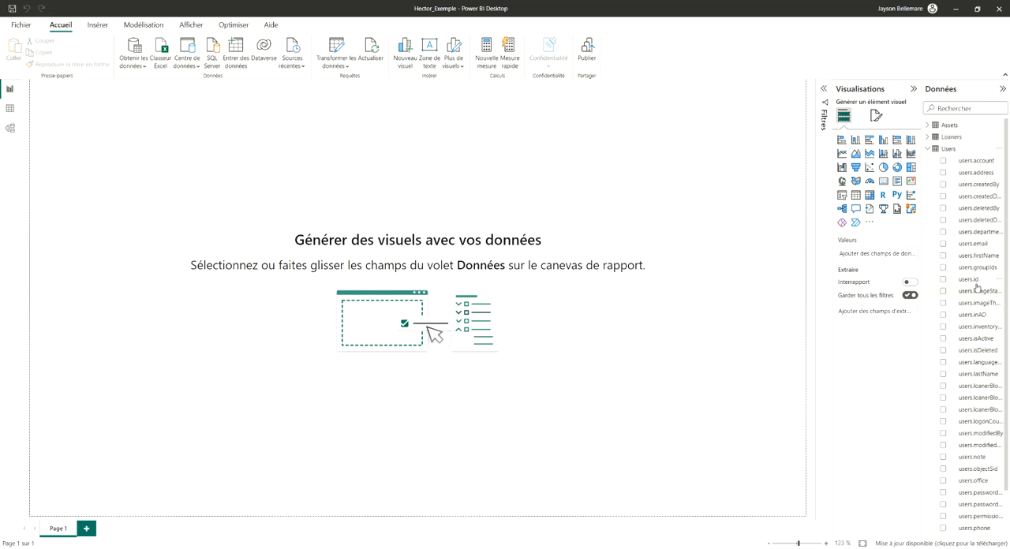
left_click_drag(978, 281, 209, 192)
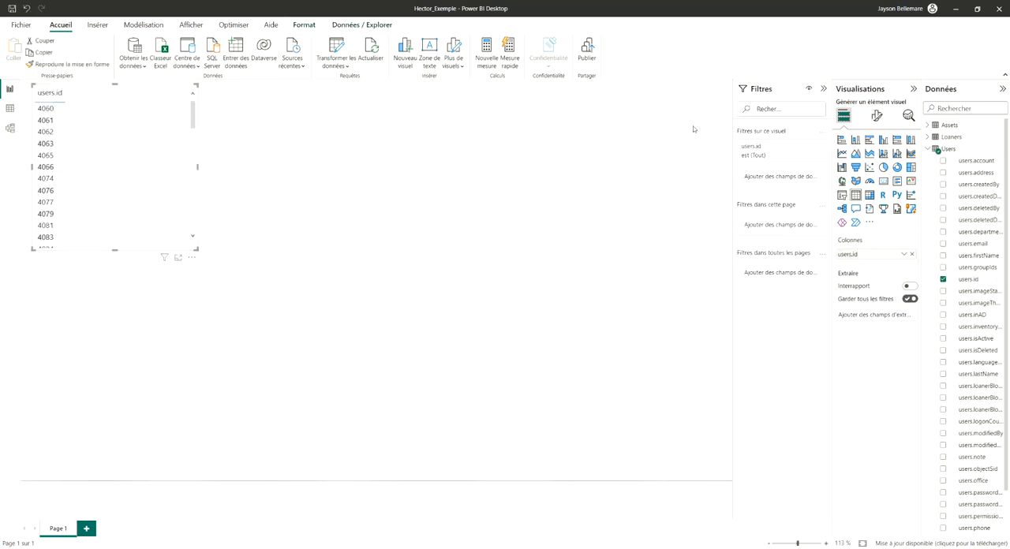
left_click(883, 182)
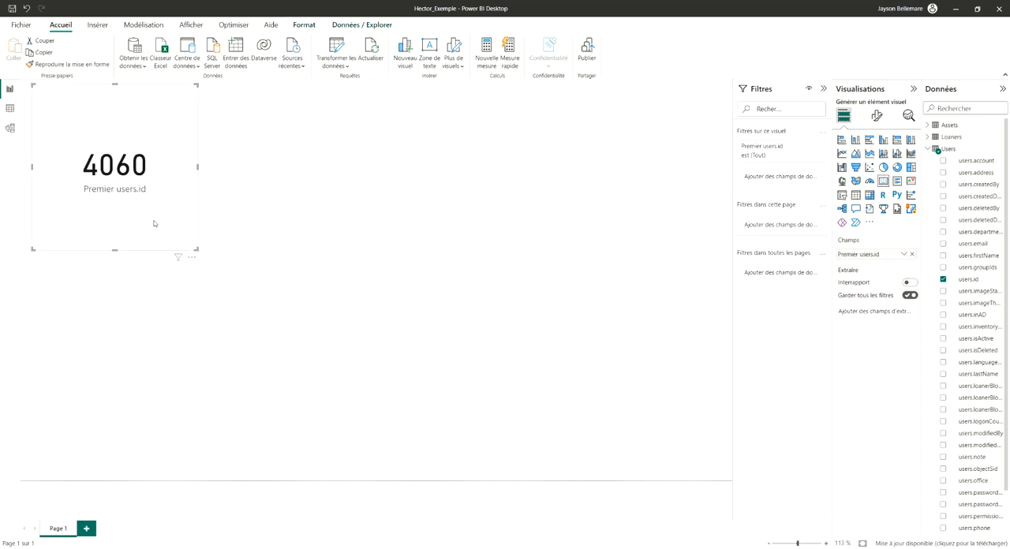
Step: Set the card's users.id field to show the count and rename the field Users
left_click(904, 254)
left_click(933, 316)
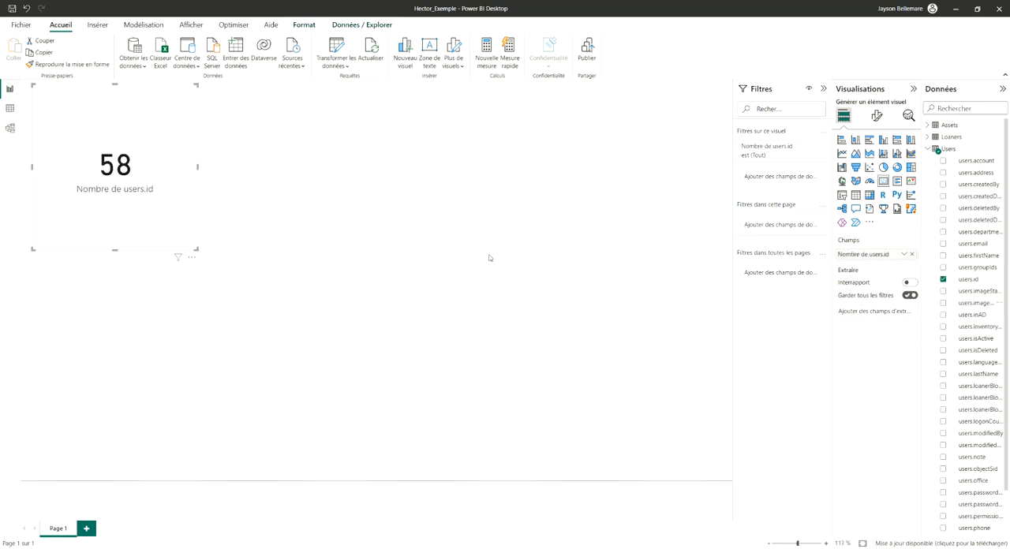
double_click(885, 255)
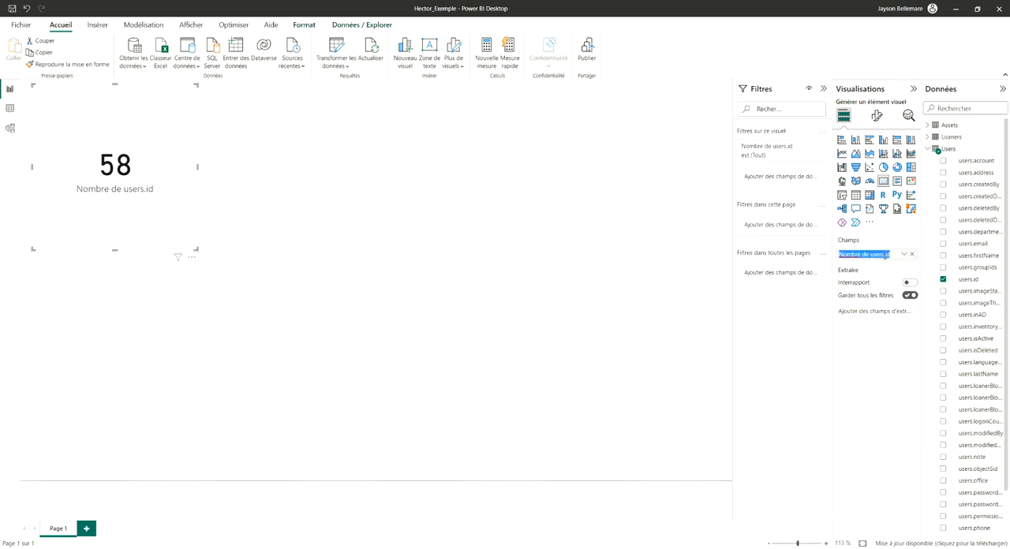
type("Users")
key("Return")
left_click(149, 110)
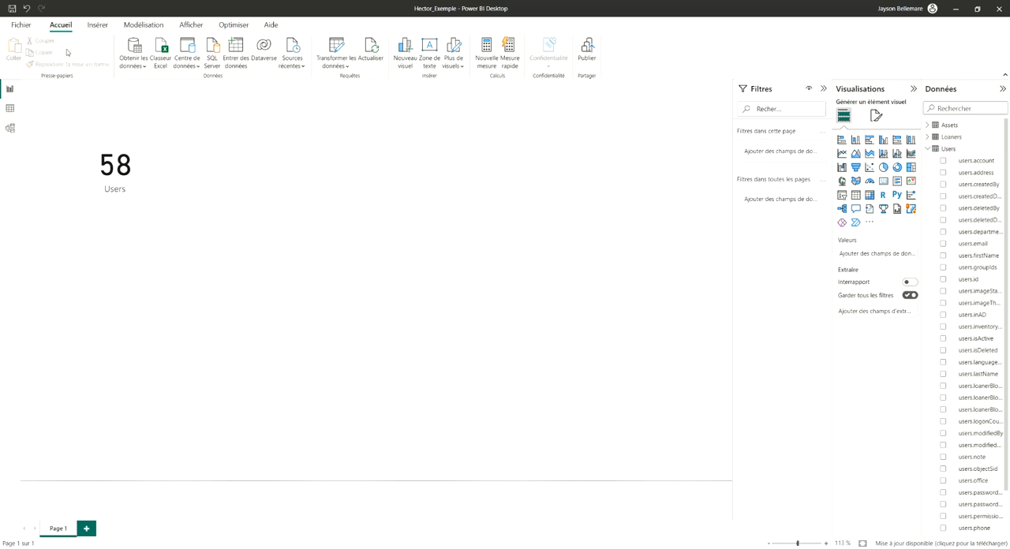
Step: Save and publish the report to Mon espace de travail and open the published Hector_Exemple in the browser
left_click(11, 11)
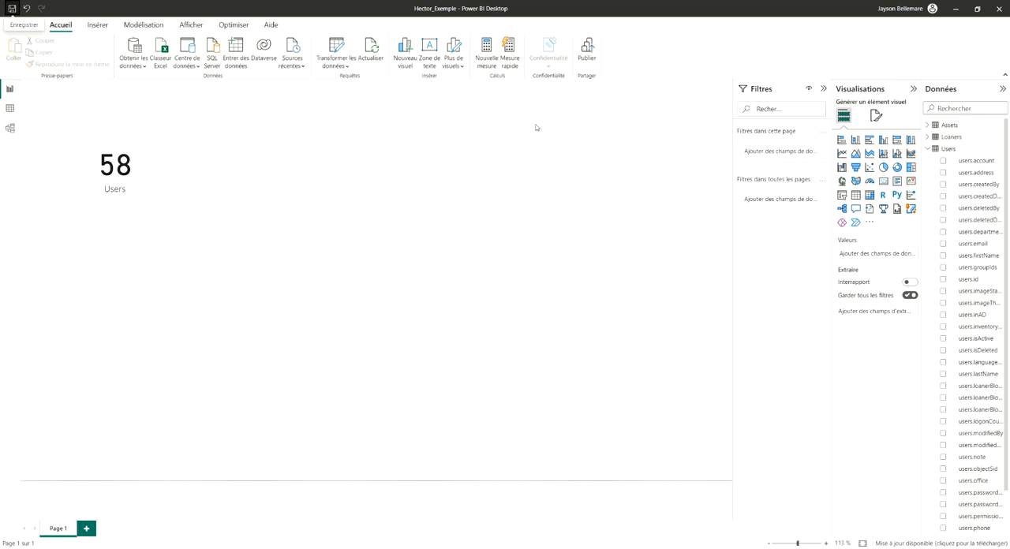
left_click(586, 49)
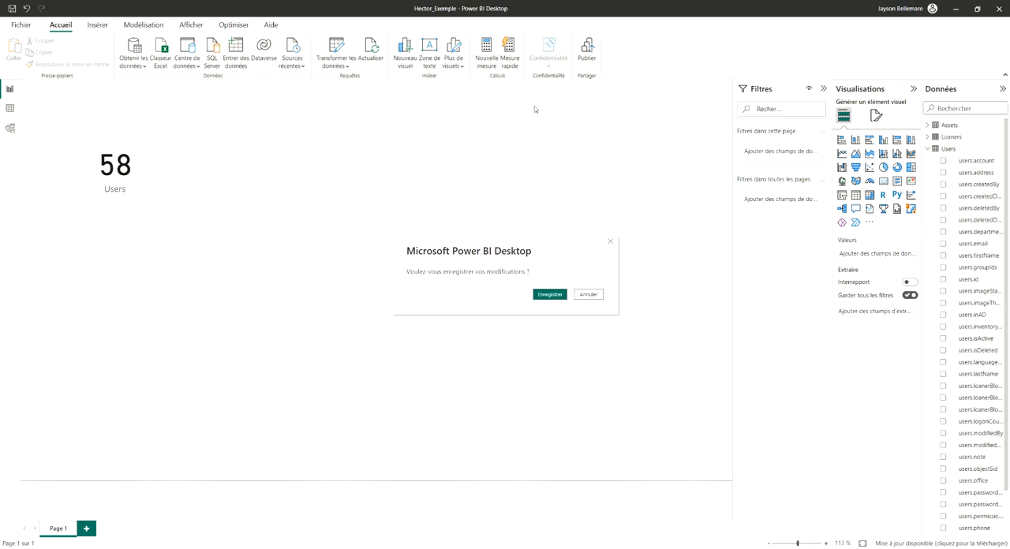
left_click(546, 296)
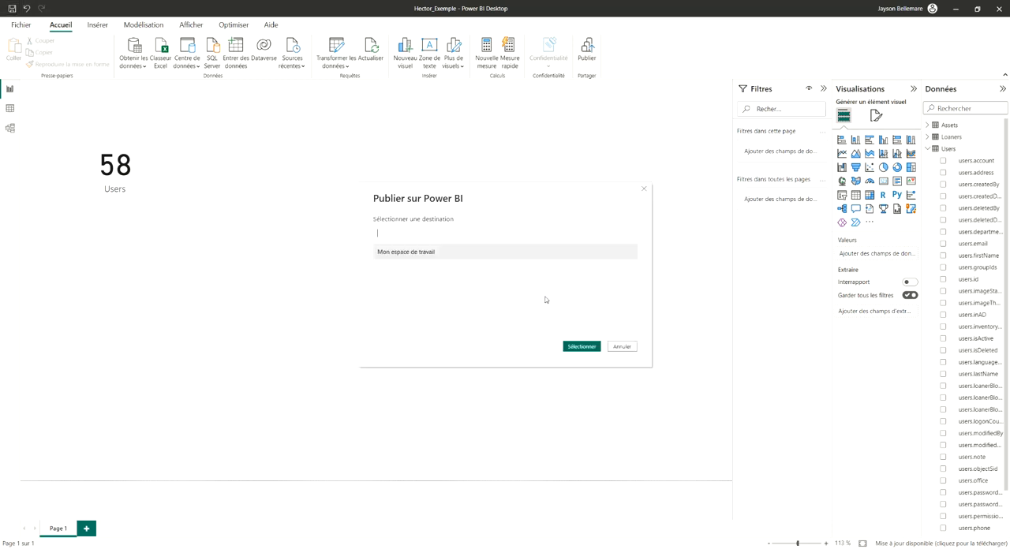
left_click(582, 347)
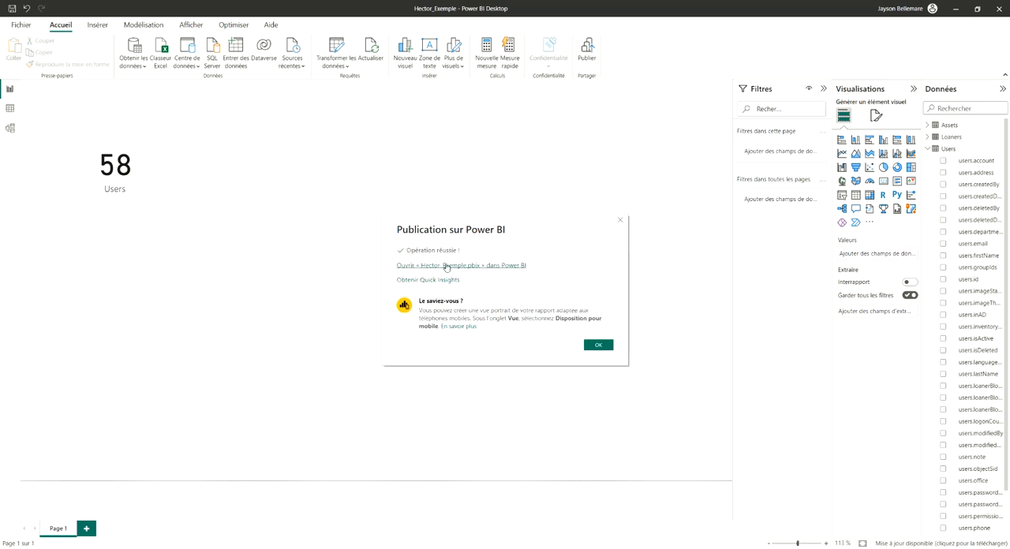
left_click(447, 266)
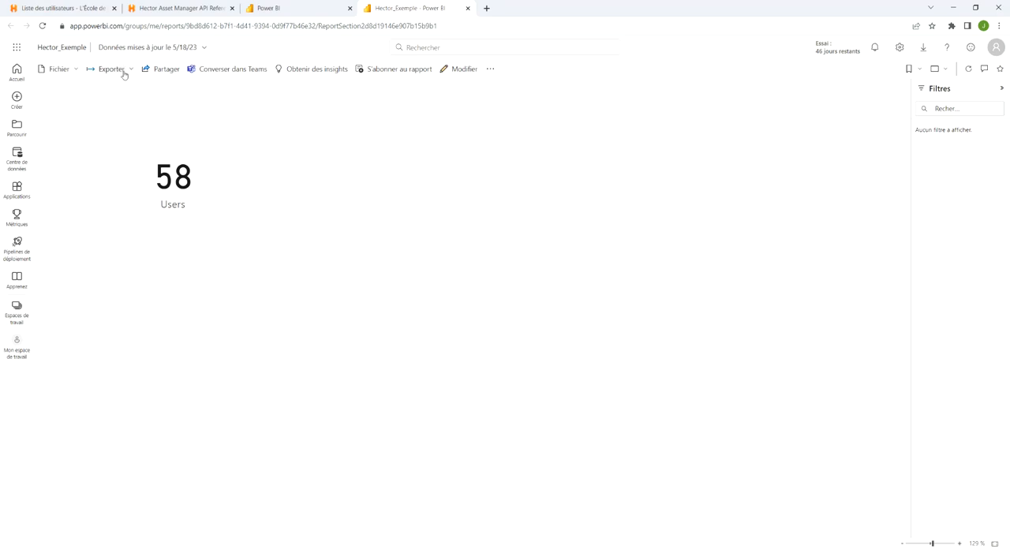
left_click(76, 73)
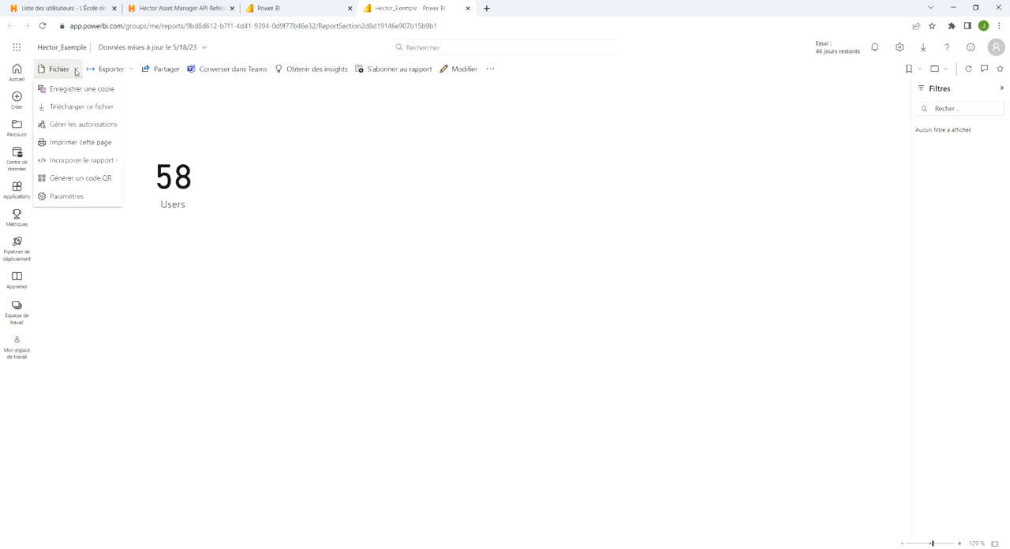
left_click(68, 197)
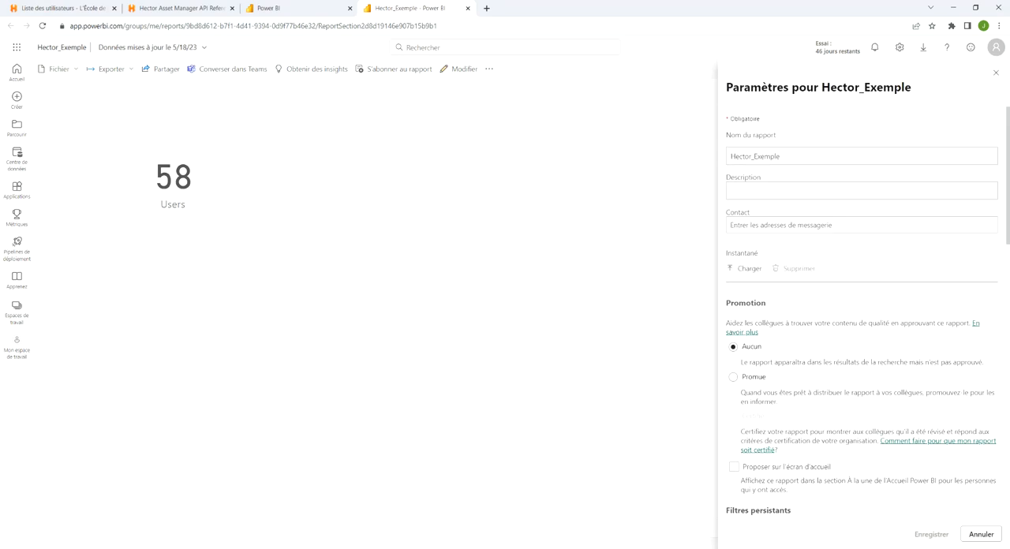
left_click(981, 535)
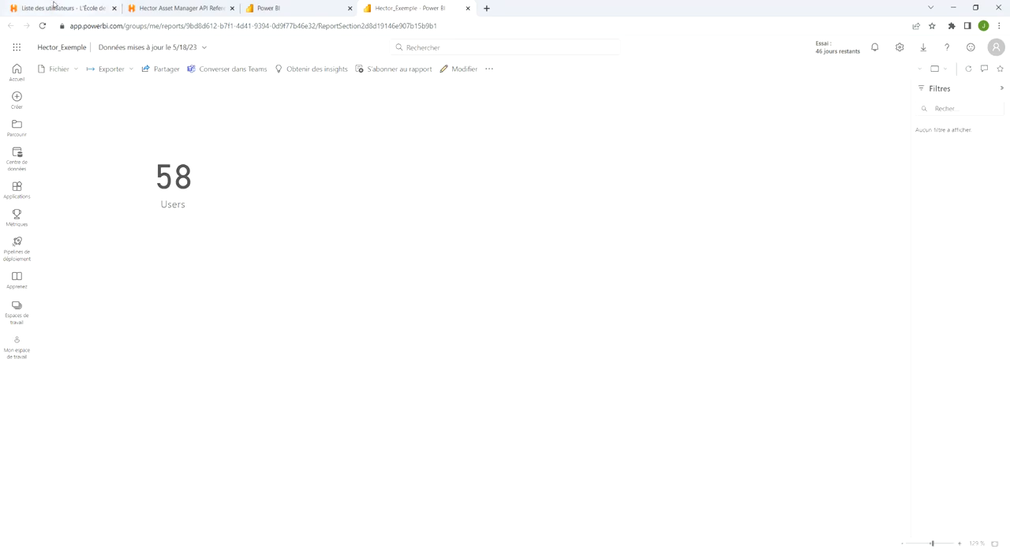
left_click(17, 130)
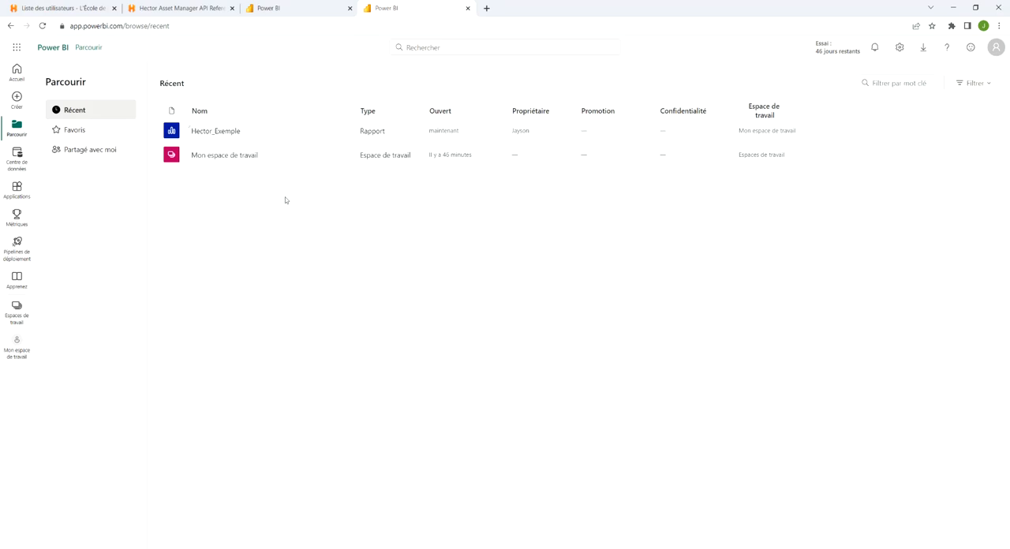
key("F5")
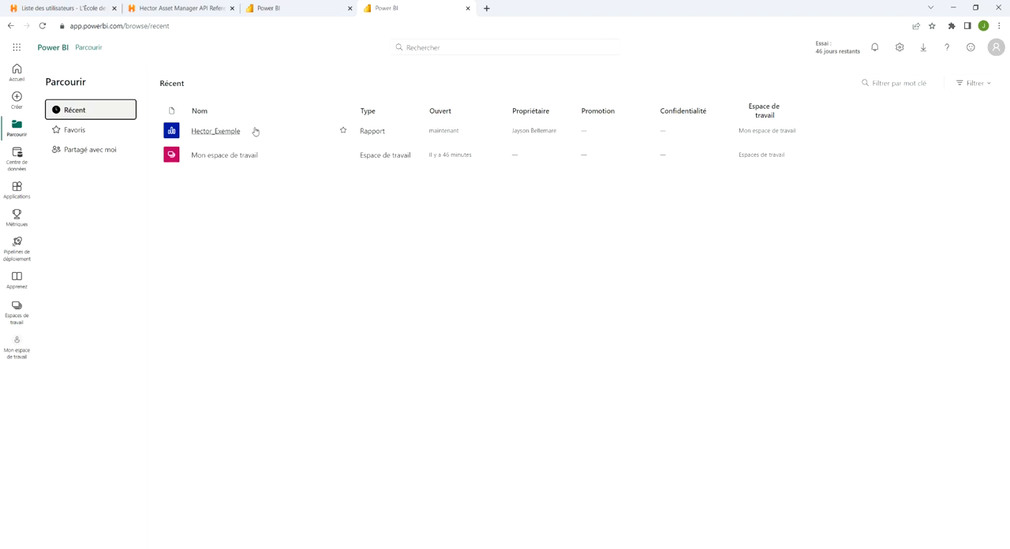
left_click(232, 132)
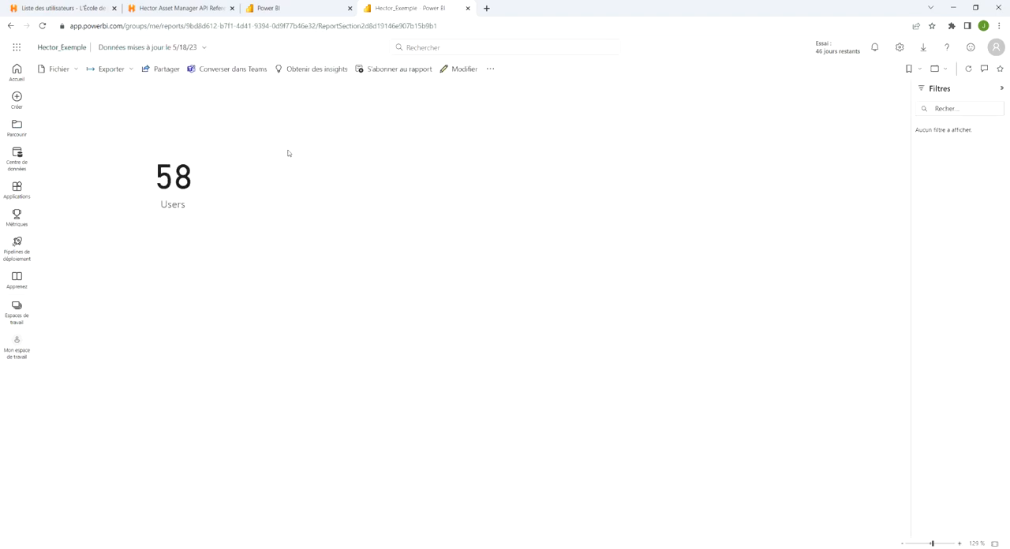
left_click(75, 71)
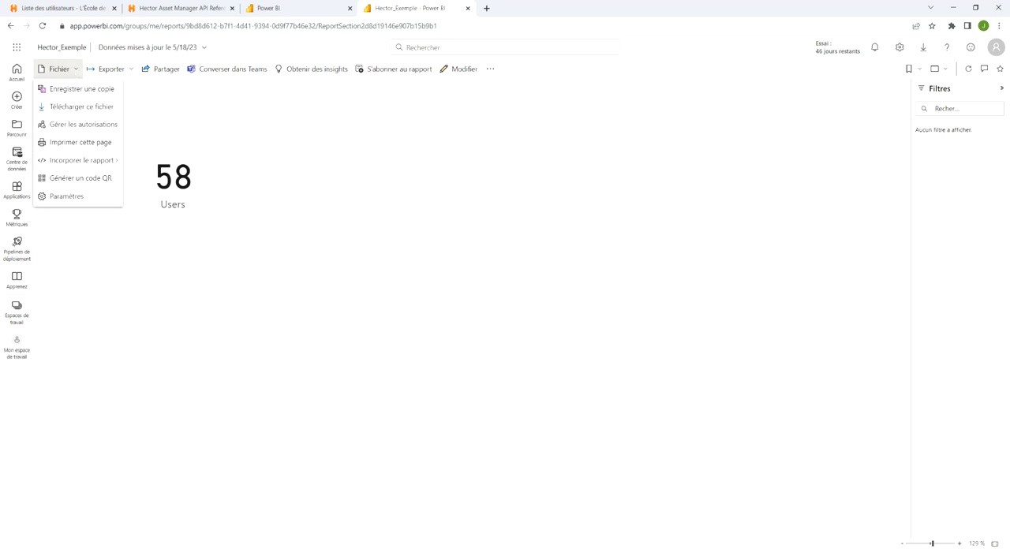
Step: Go to the Centre de données and open the settings of the Hector_Exemple dataset
left_click(18, 154)
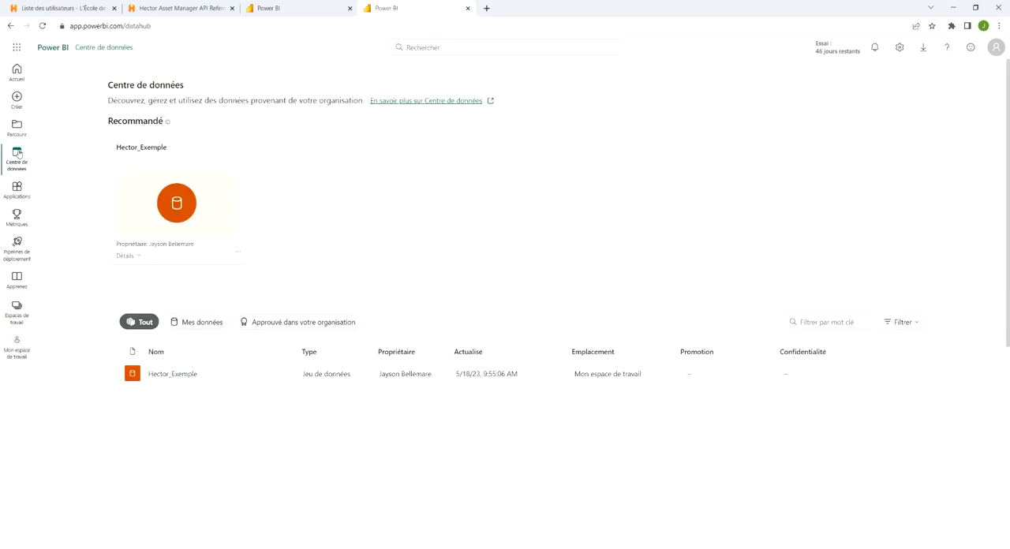
left_click(286, 375)
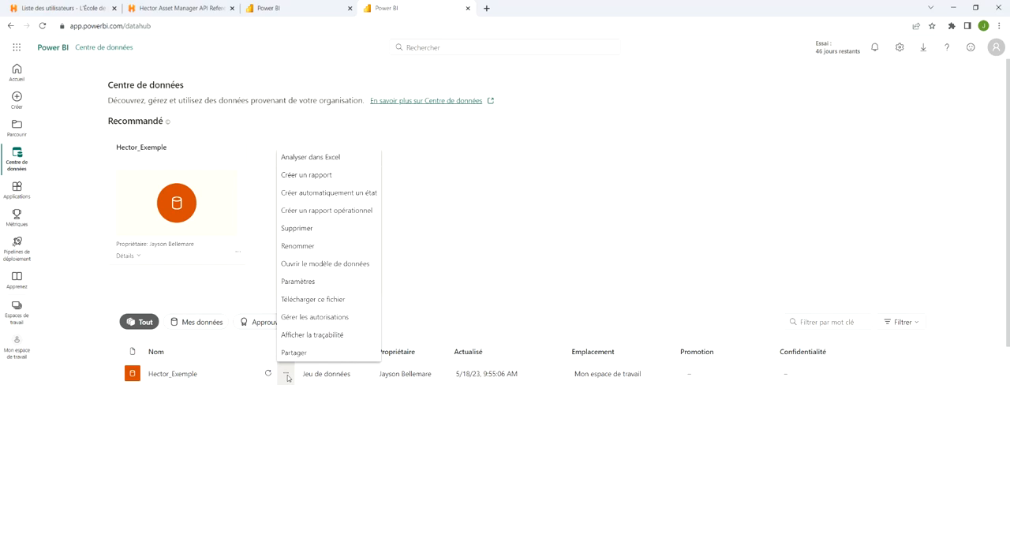
left_click(286, 377)
left_click(284, 376)
left_click(310, 284)
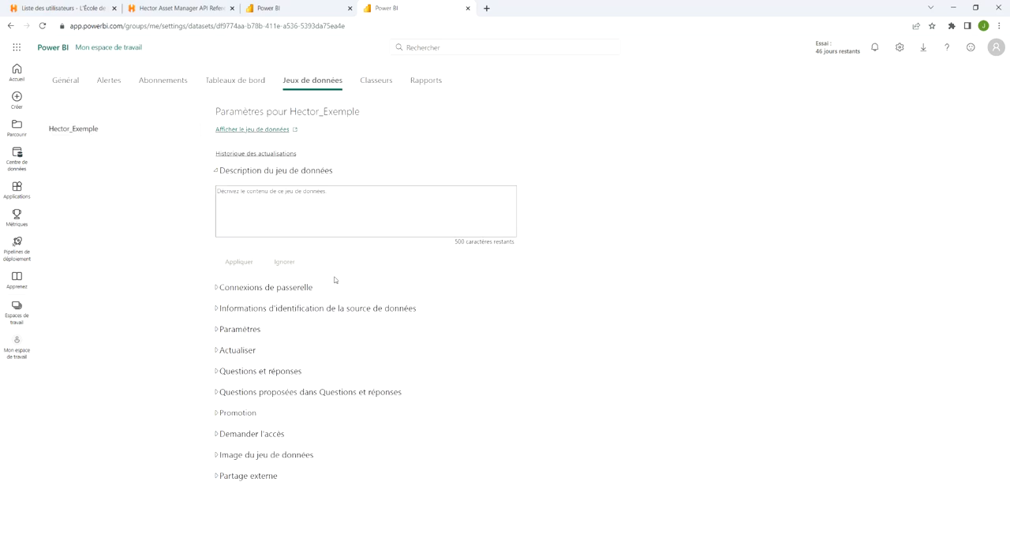
Step: Expand the dataset's parameters, gateway connections and data source credentials sections
left_click(217, 330)
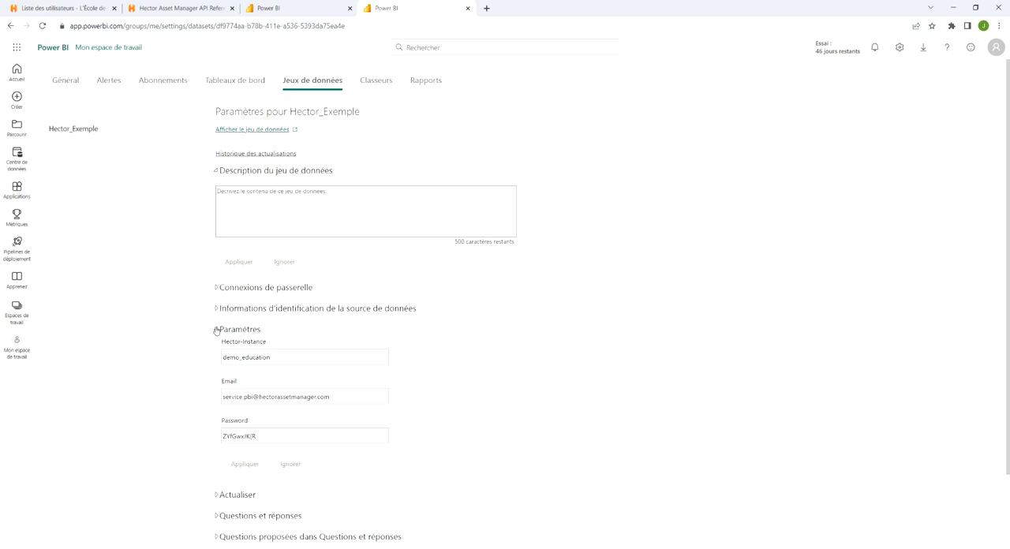
left_click(217, 289)
left_click(213, 386)
scroll(433, 268, "down", 2)
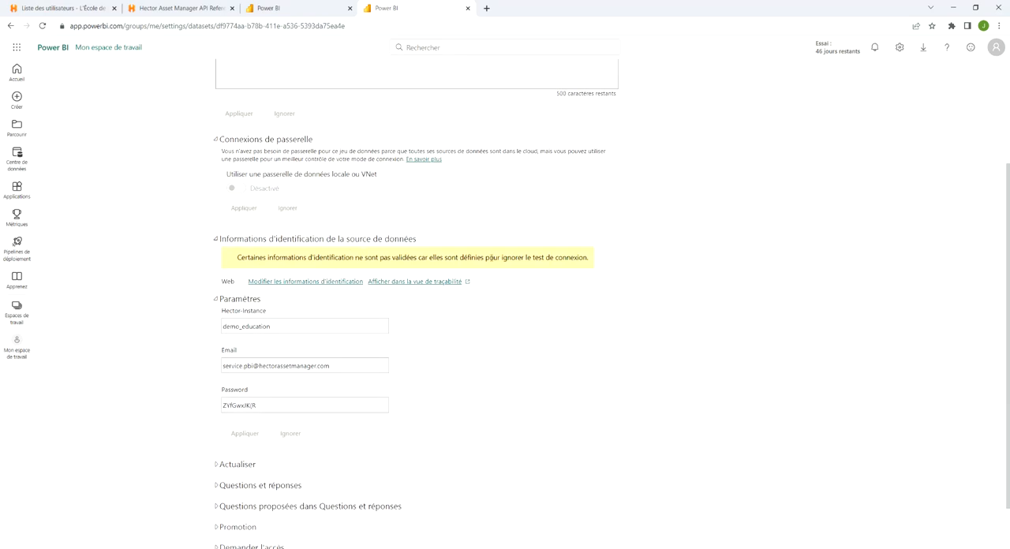
Step: Configure the Web data source credentials with Anonyme authentication, Public privacy level and the connection test skipped, and connect
left_click(293, 282)
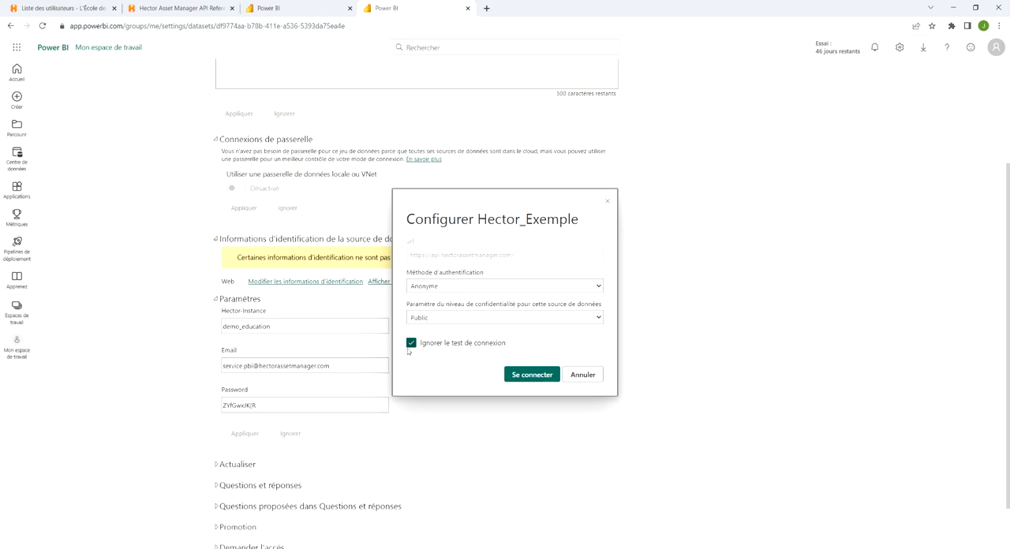
left_click(524, 377)
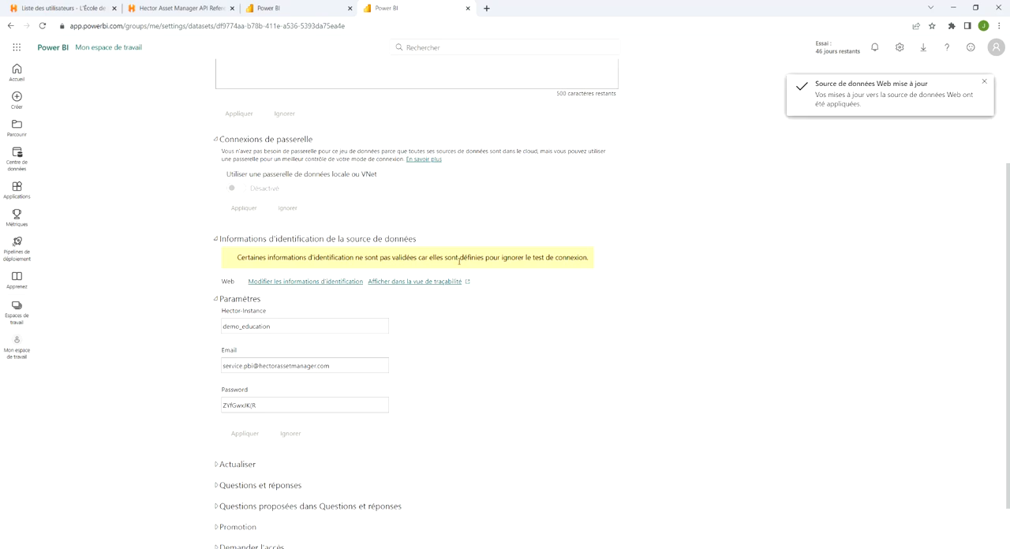
left_click(984, 81)
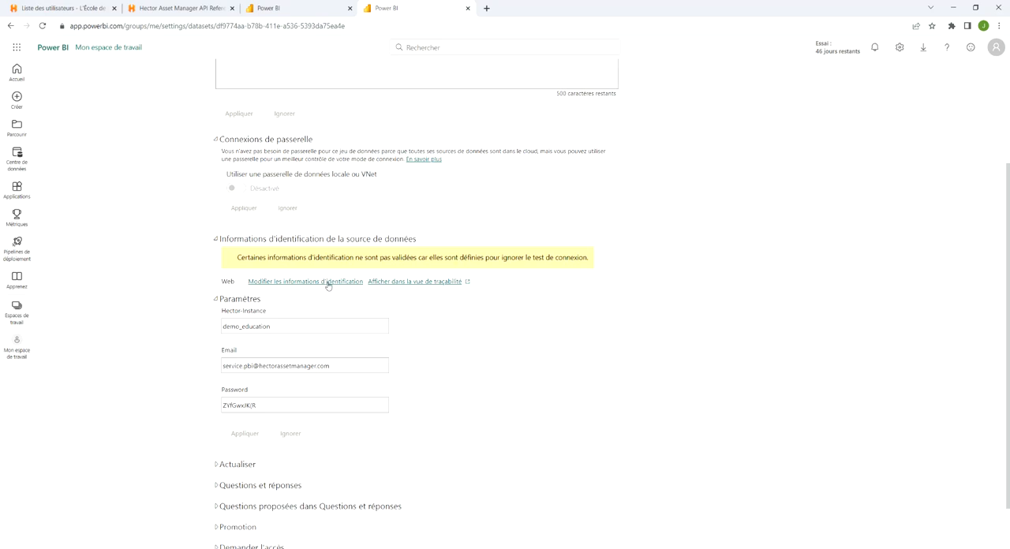
Step: Review the dataset's connection parameters and expand the Actualiser section to examine the scheduled refresh options
left_click(279, 323)
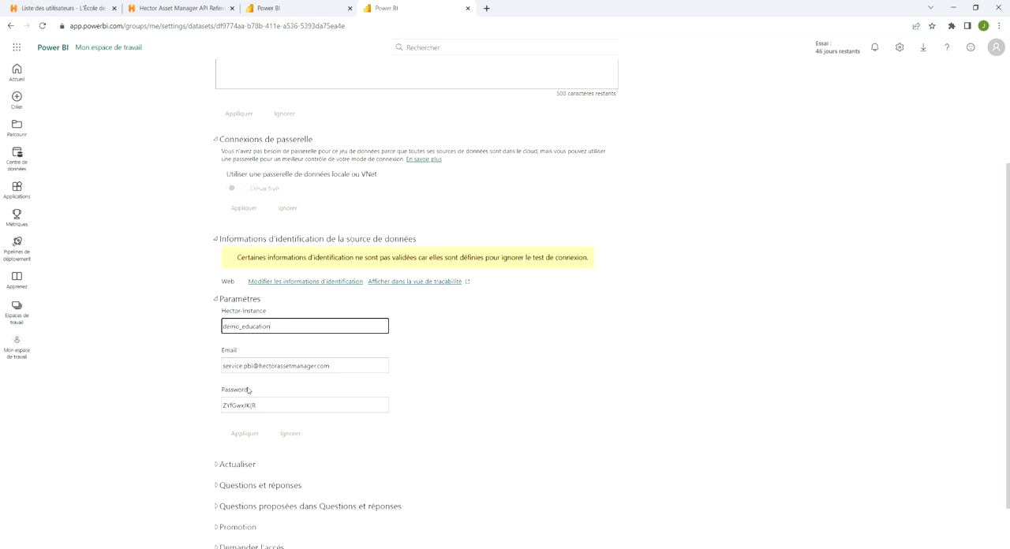
scroll(456, 352, "up", 3)
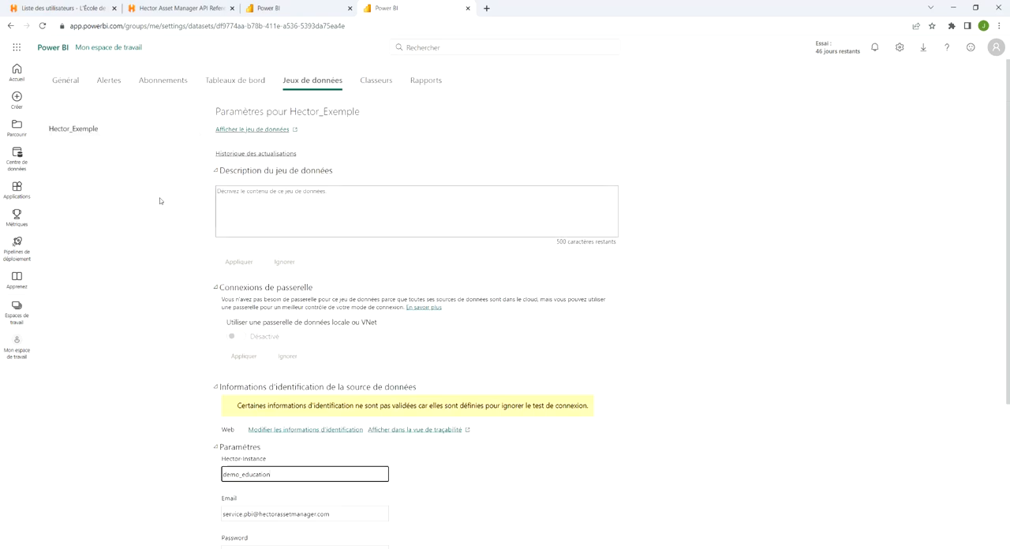
scroll(311, 284, "down", 3)
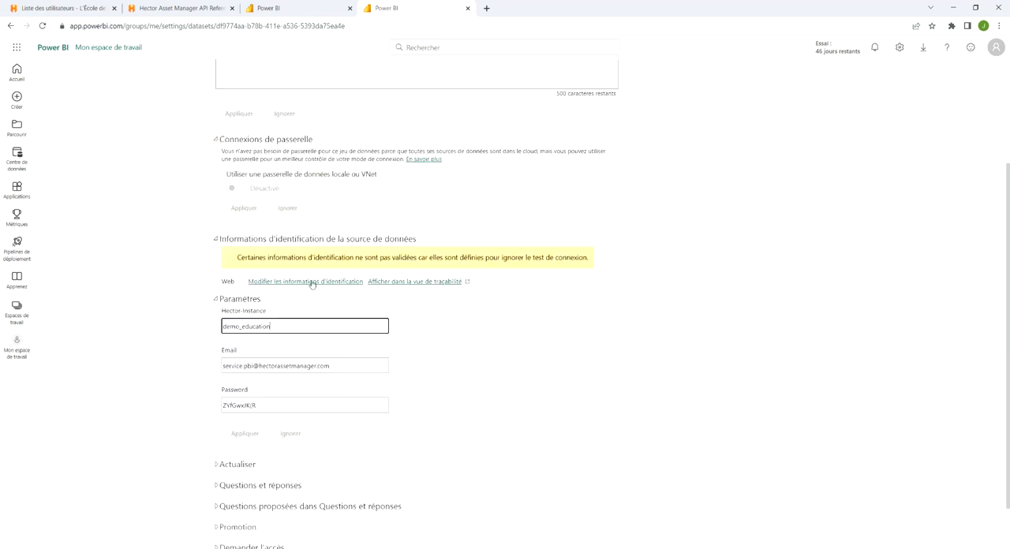
scroll(329, 402, "down", 1)
left_click(214, 407)
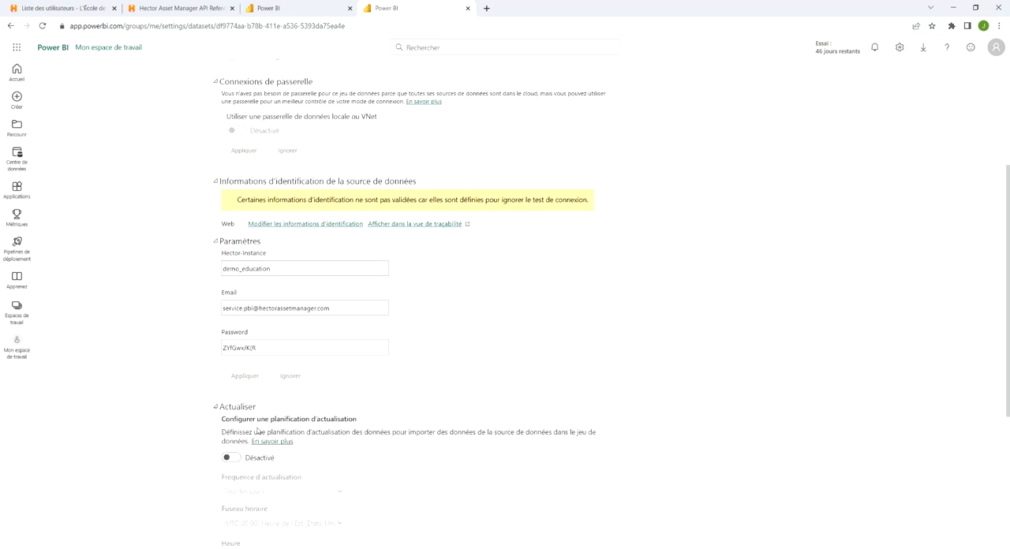
scroll(313, 432, "down", 2)
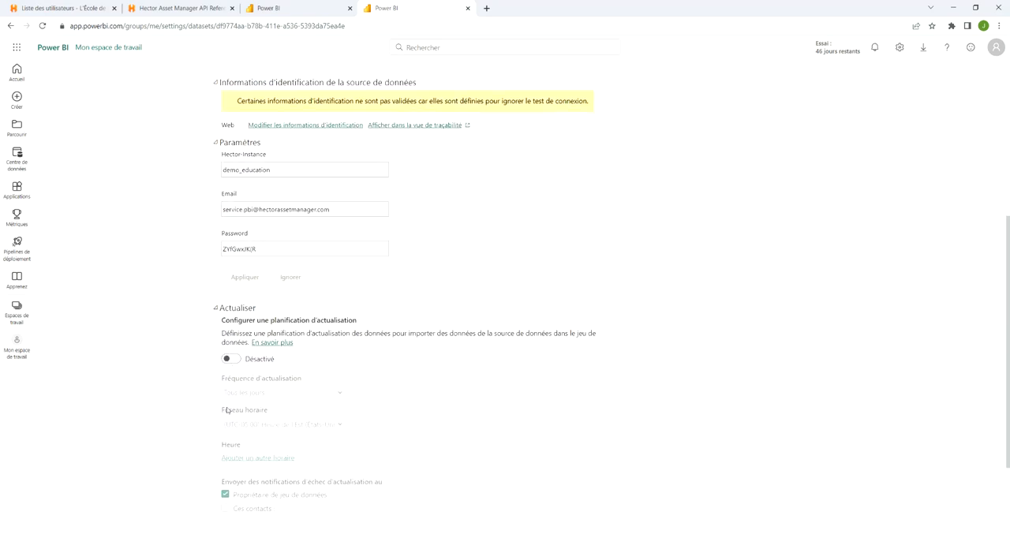
scroll(399, 392, "up", 3)
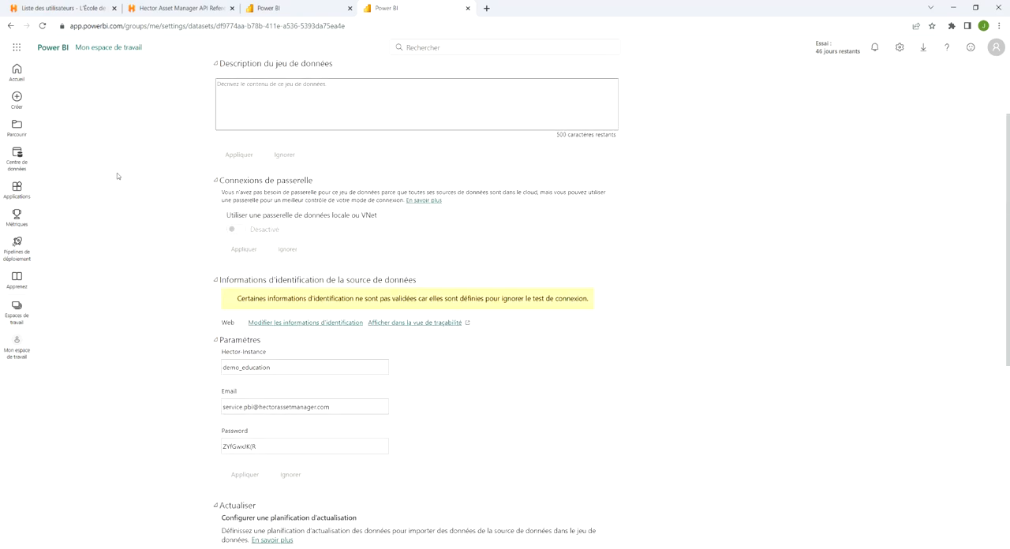
Step: Refresh the Hector_Exemple dataset from the Centre de données and switch back to Power BI Desktop
left_click(14, 157)
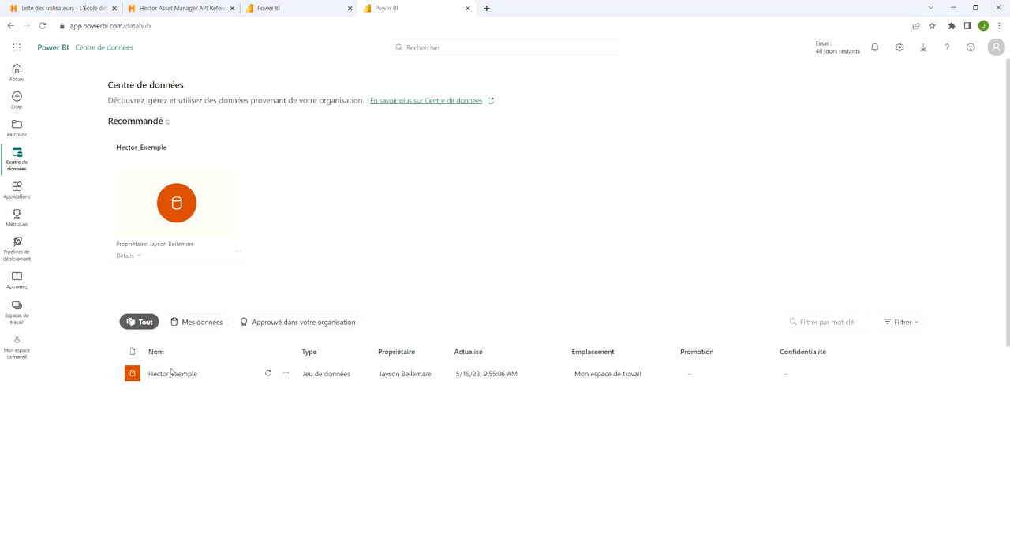
left_click(268, 374)
left_click(426, 548)
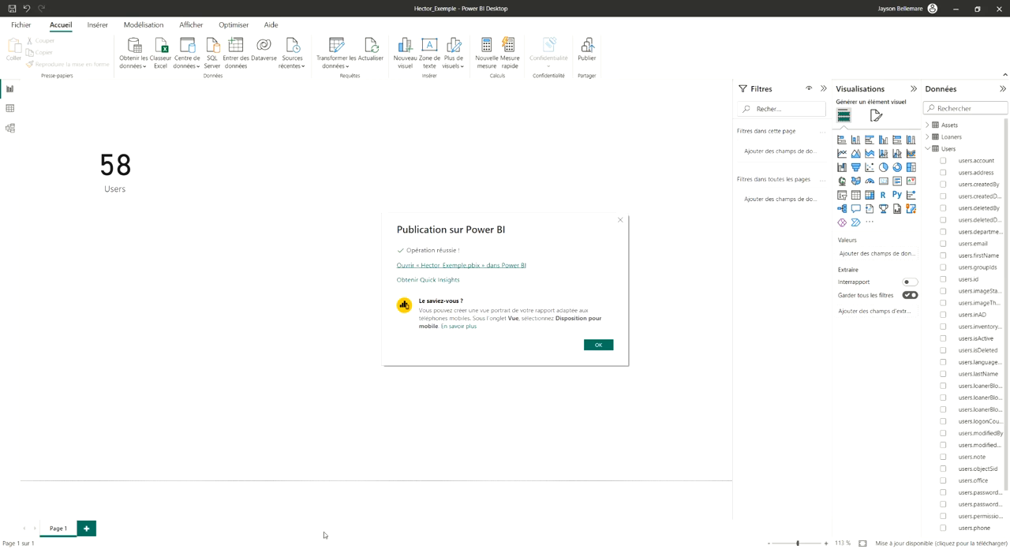